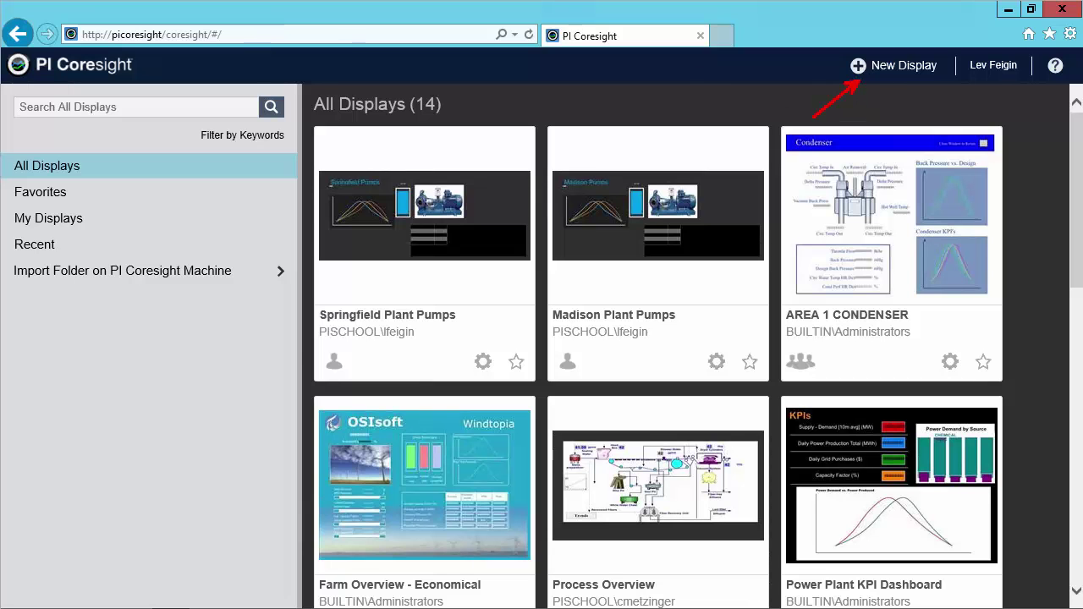
# - Create a new display and search the PI System for cdt158
pyautogui.click(880, 74)
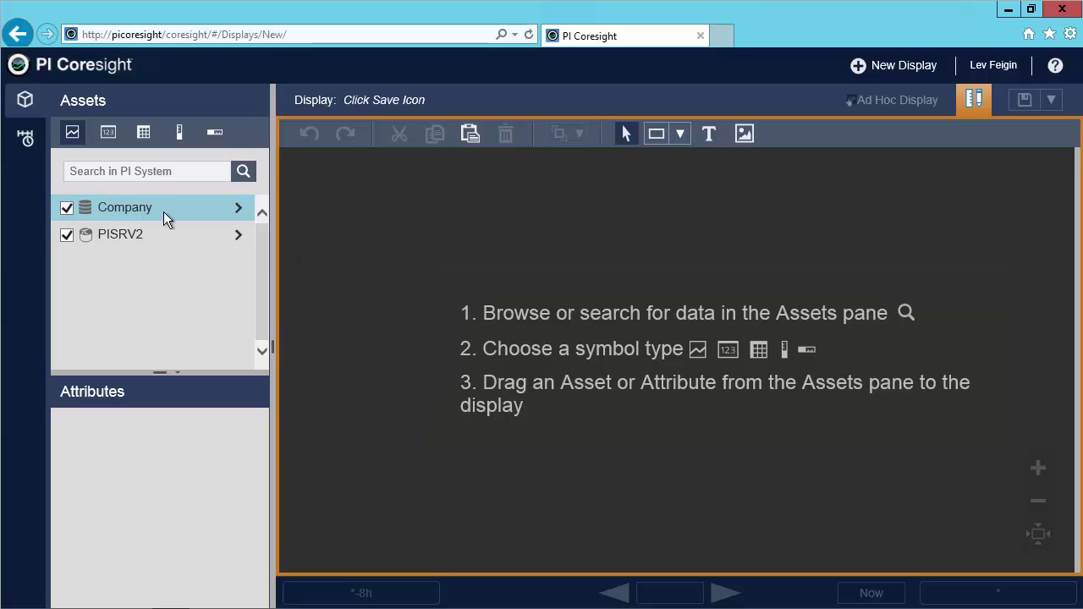
pyautogui.click(152, 169)
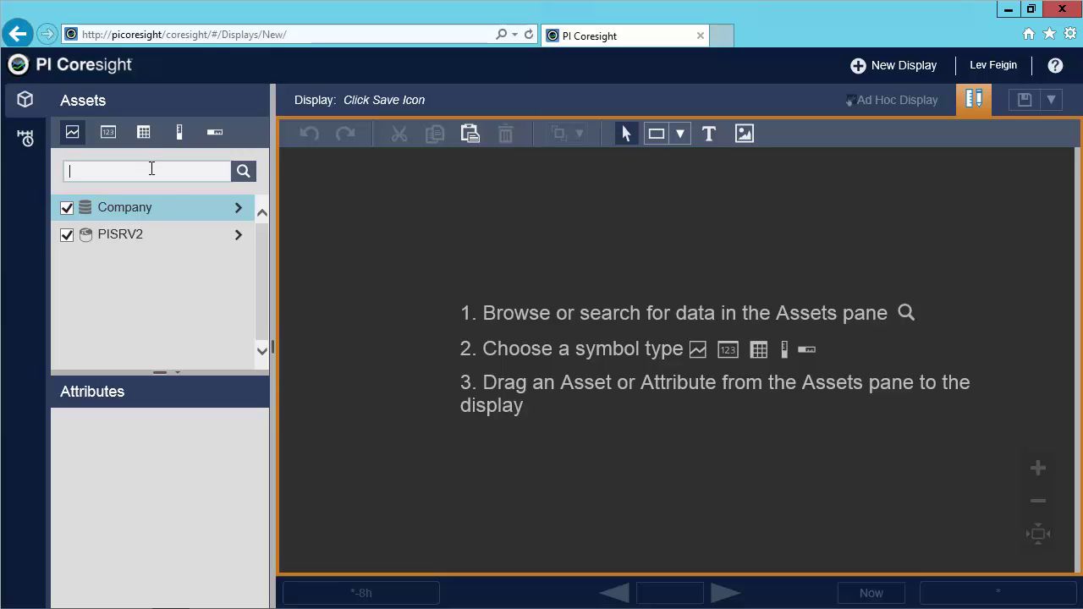
pyautogui.write('cdt158')
pyautogui.press('Return')
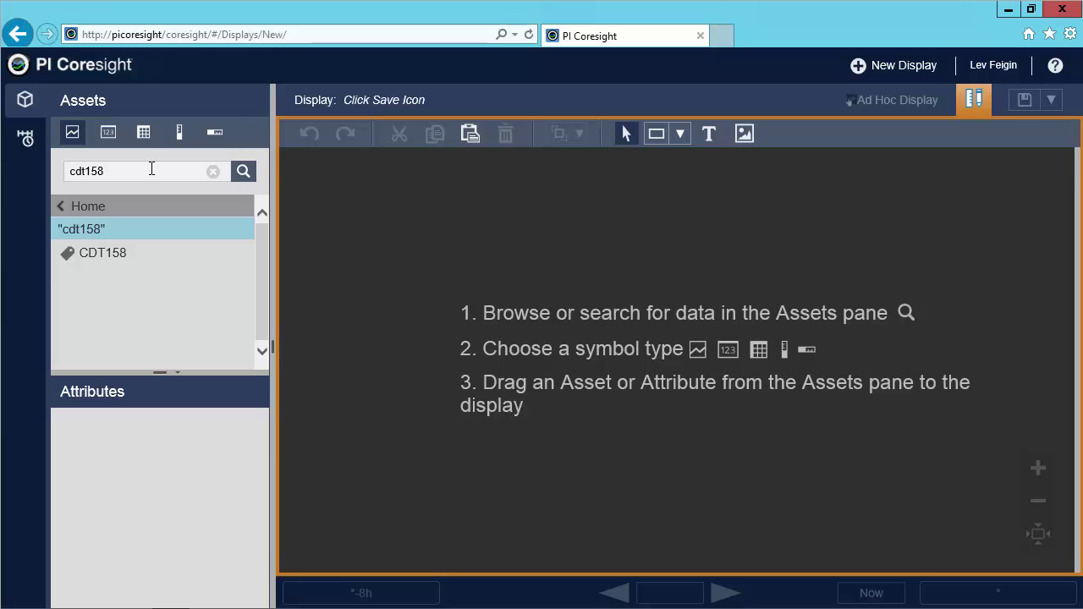
# - Search the PI System for springfield, then browse from Springfield into Factory 2 and select the Reactor 300 asset
pyautogui.click(151, 170)
pyautogui.write('spring')
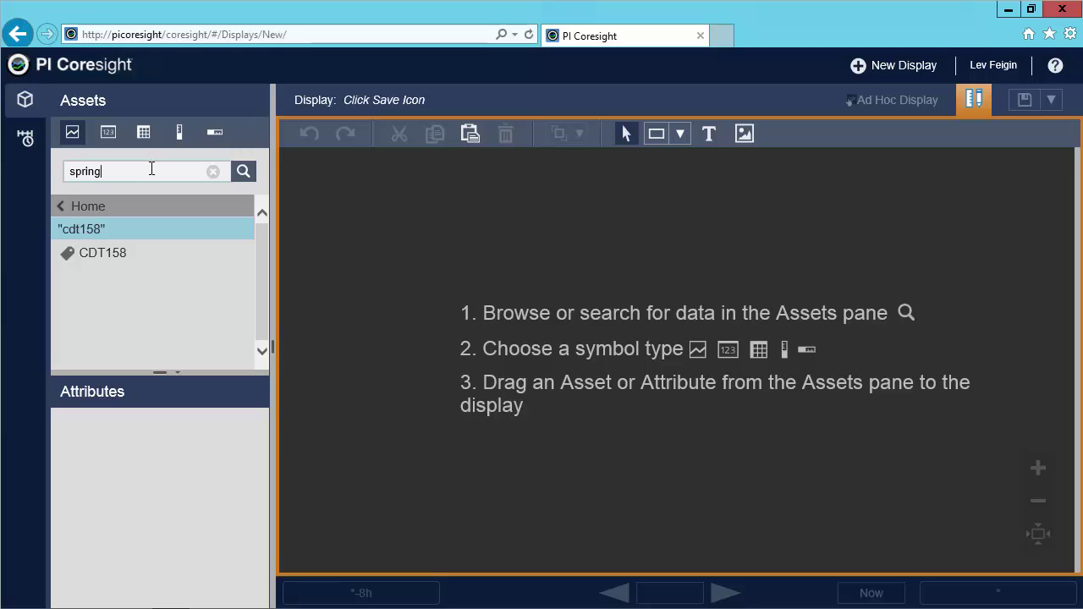
pyautogui.write('field')
pyautogui.press('Return')
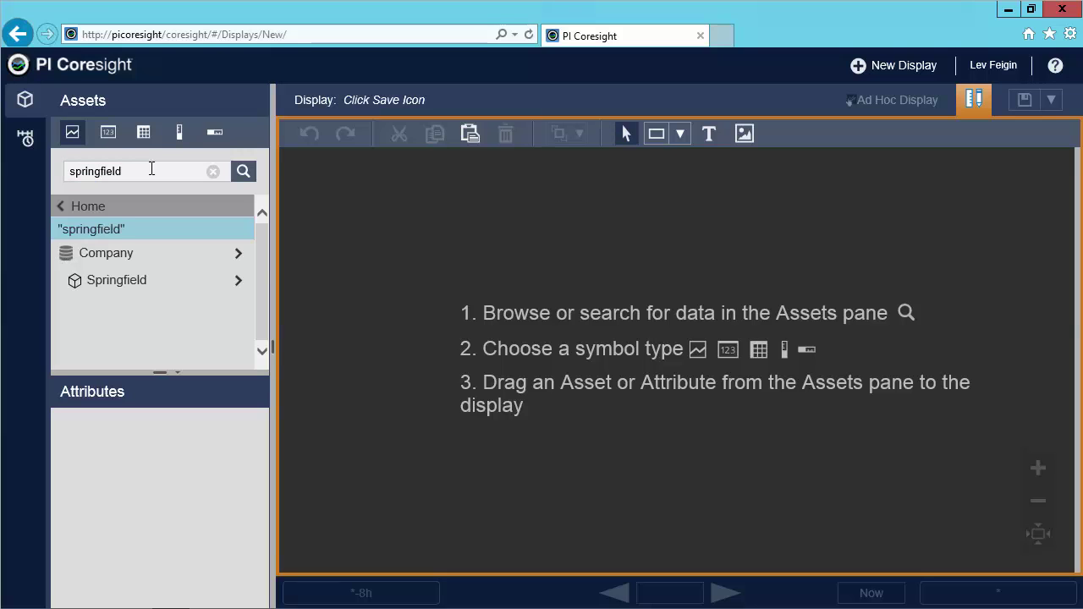
pyautogui.click(241, 282)
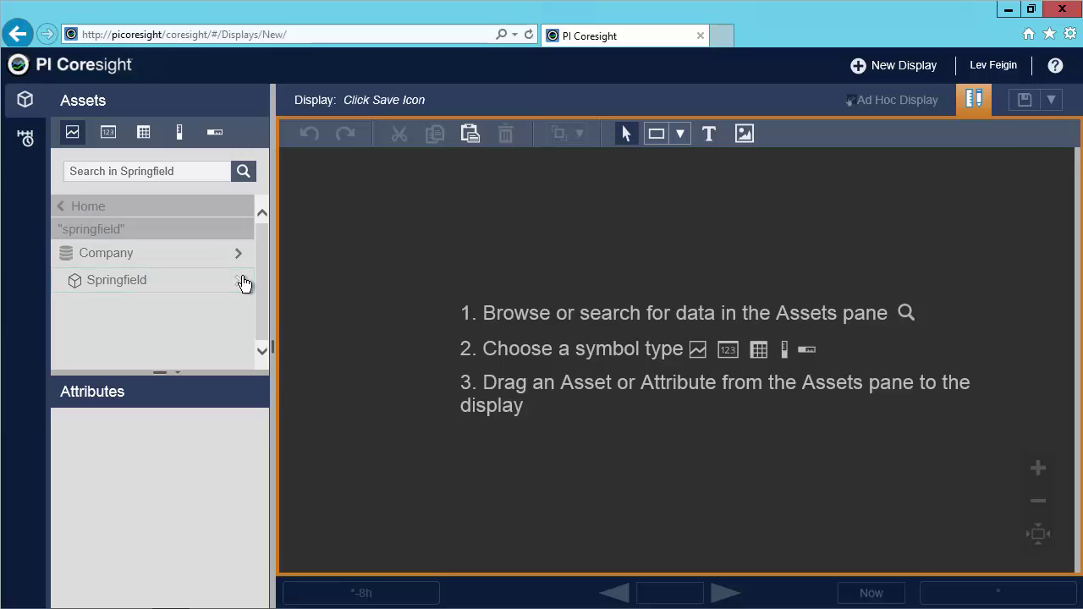
pyautogui.click(238, 303)
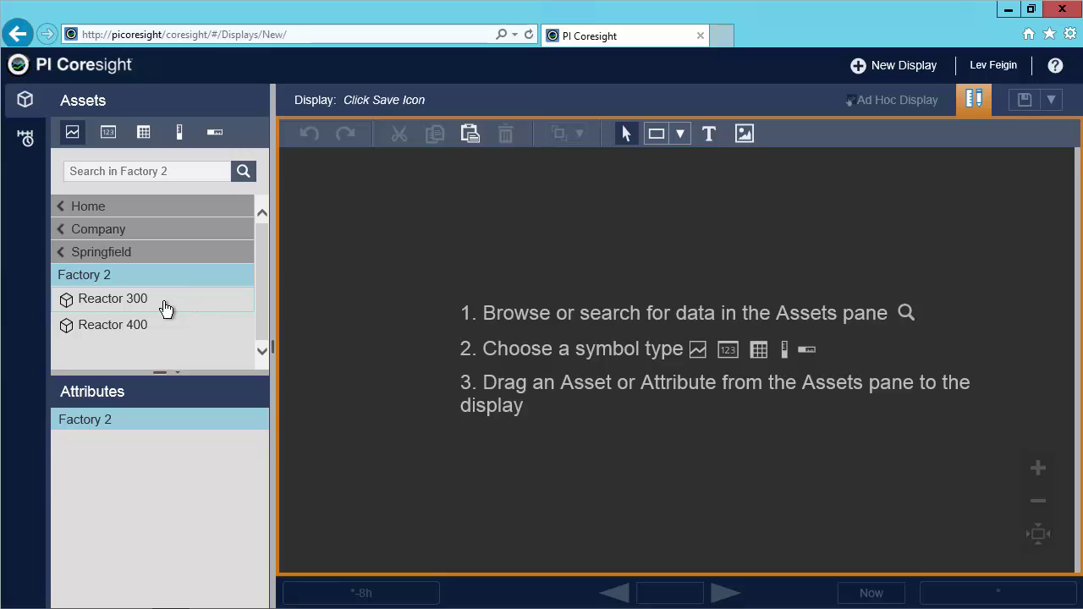
pyautogui.click(165, 308)
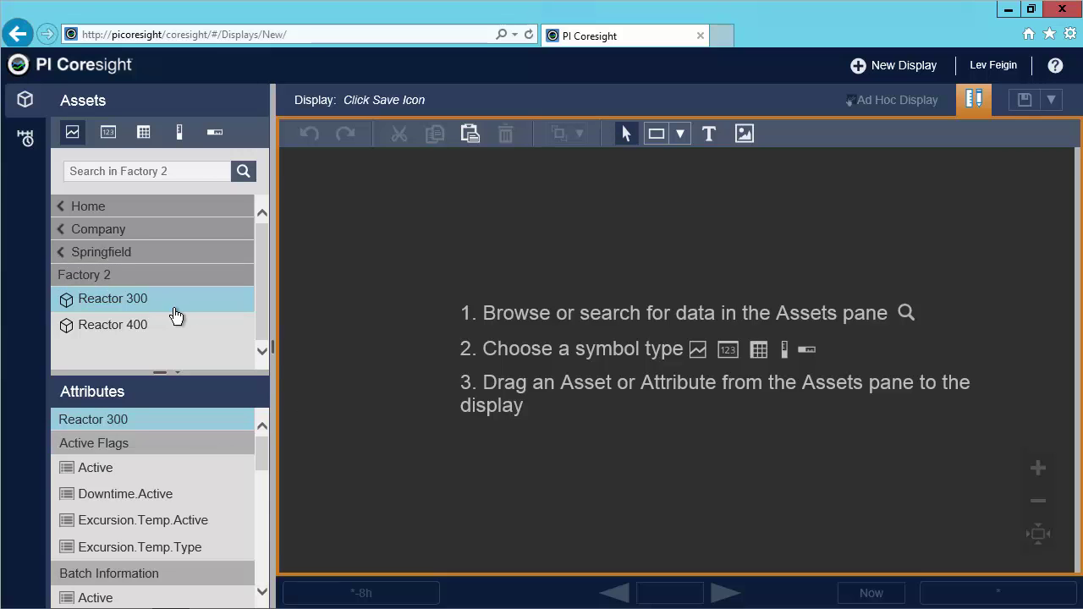
# - Add a trend of Reactor 300's Temperature, move it to the display's upper-left corner and shrink it
pyautogui.scroll(-3, 258, 491)
pyautogui.scroll(-6, 255, 515)
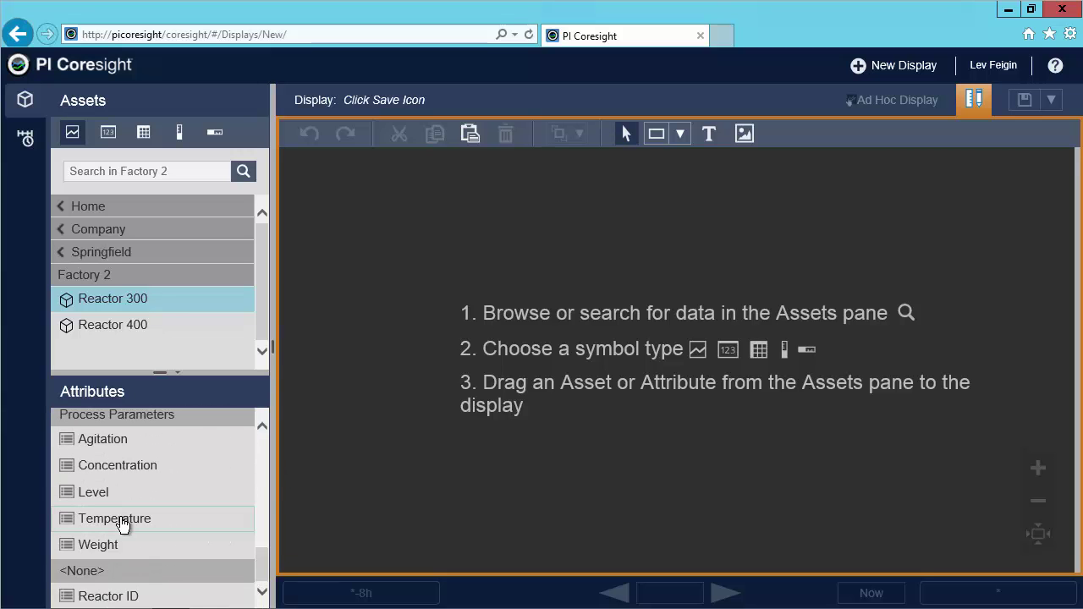
pyautogui.click(123, 525)
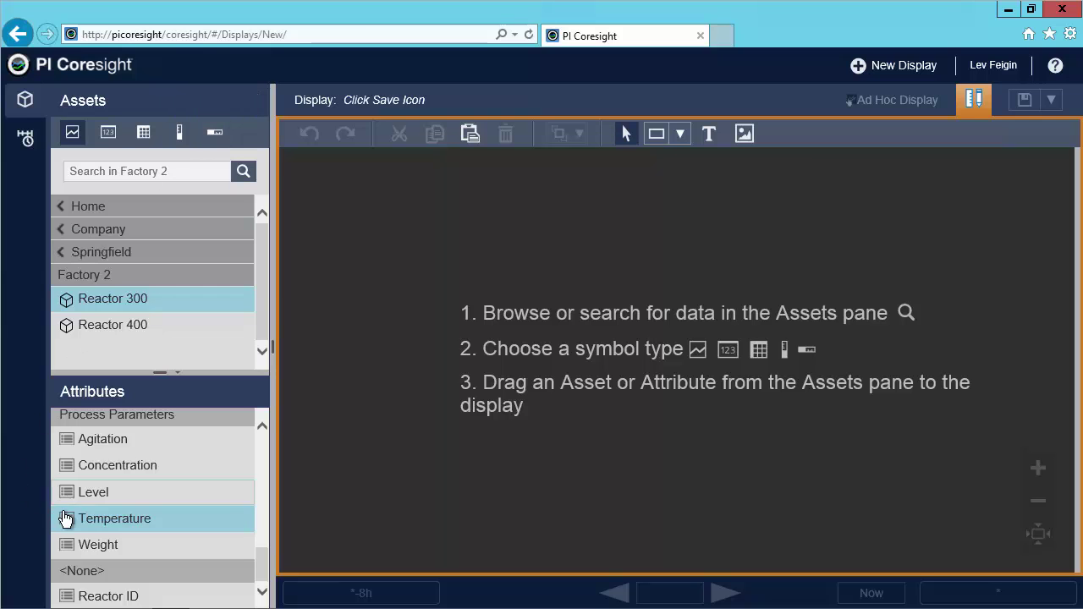
pyautogui.moveTo(63, 523); pyautogui.dragTo(393, 245)
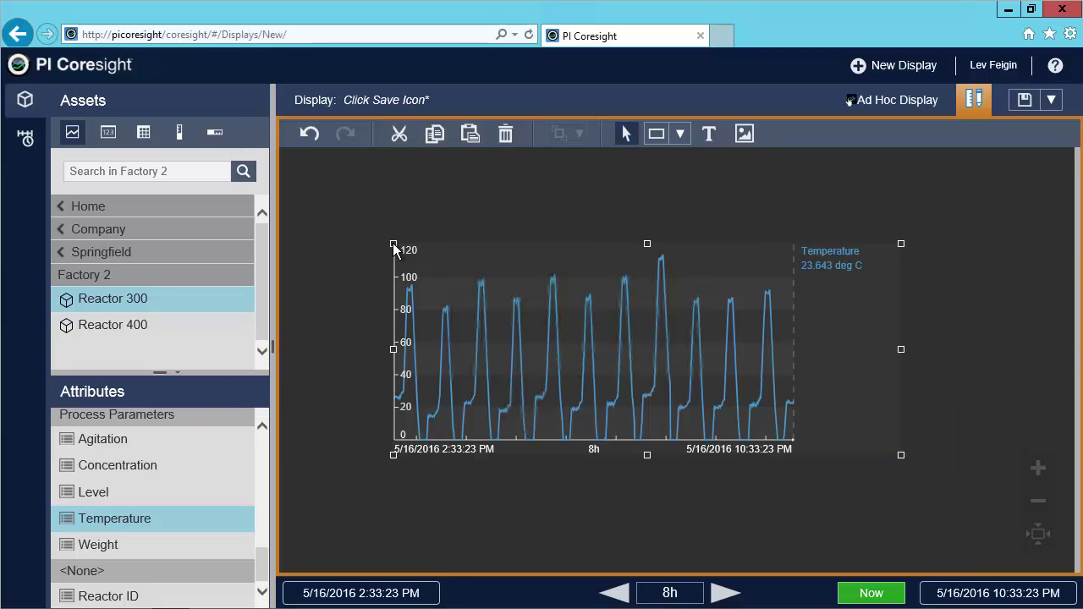
pyautogui.moveTo(481, 308); pyautogui.dragTo(389, 249)
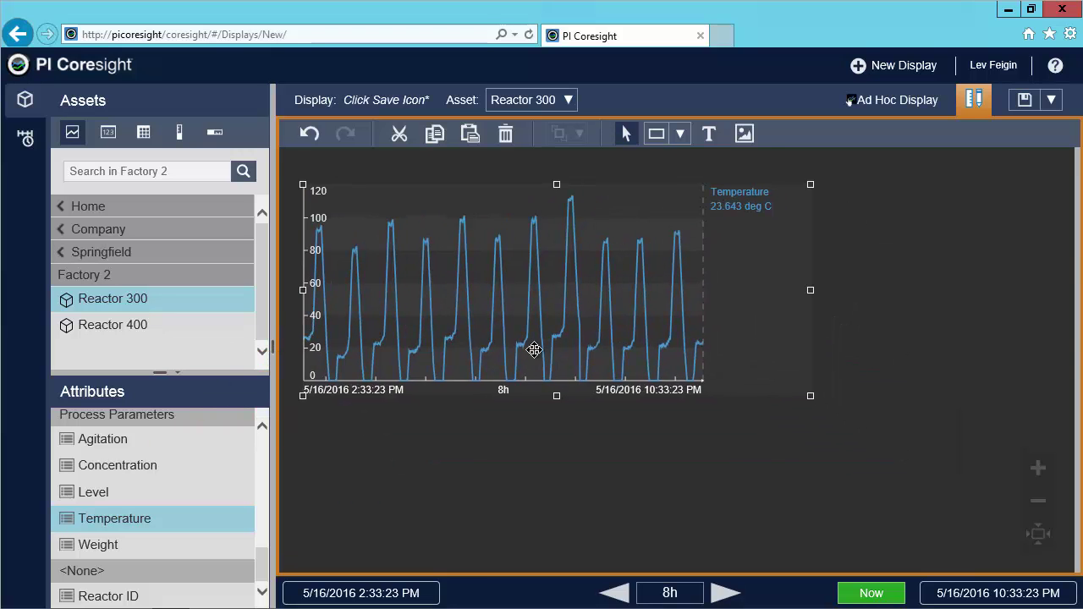
pyautogui.moveTo(807, 397); pyautogui.dragTo(718, 354)
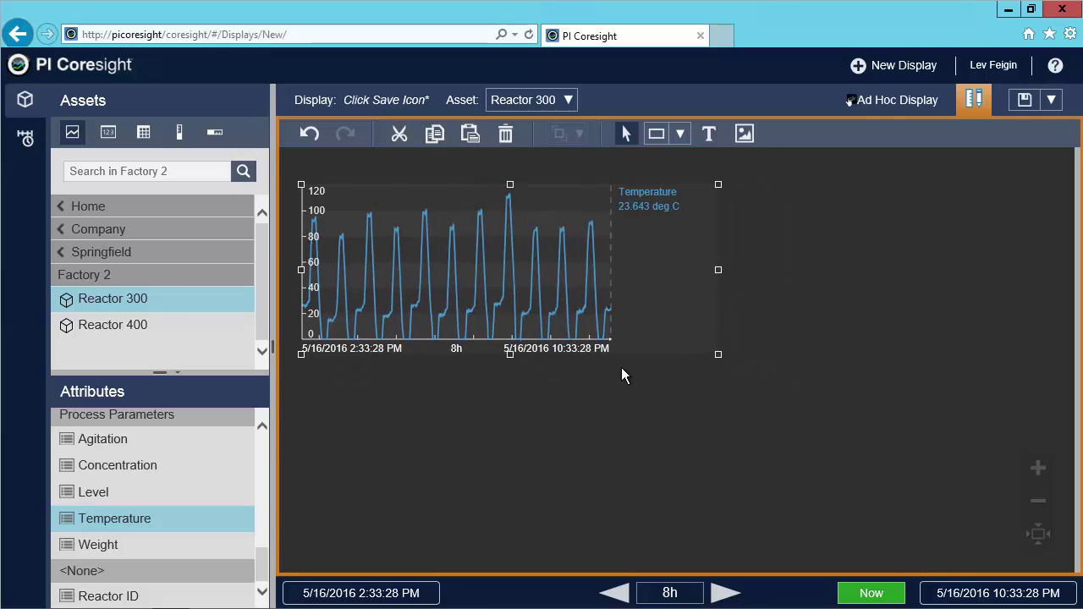
# - Add Reactor 300's Concentration and Level attributes together to the existing Temperature trend
pyautogui.click(175, 466)
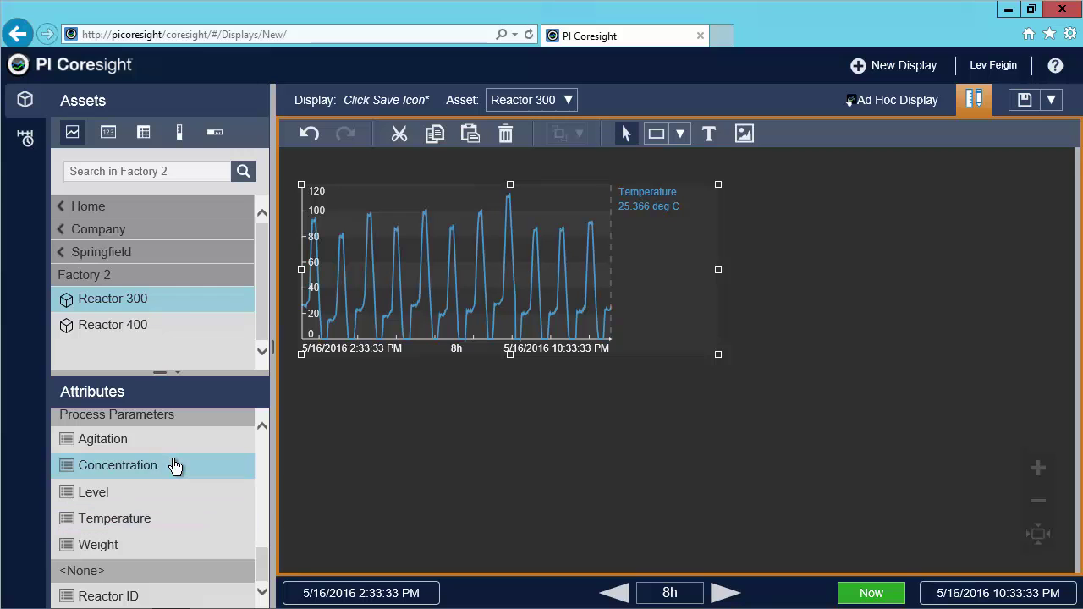
pyautogui.keyDown('ctrl'); pyautogui.click(121, 495); pyautogui.keyUp('ctrl')
pyautogui.moveTo(174, 476); pyautogui.dragTo(405, 252)
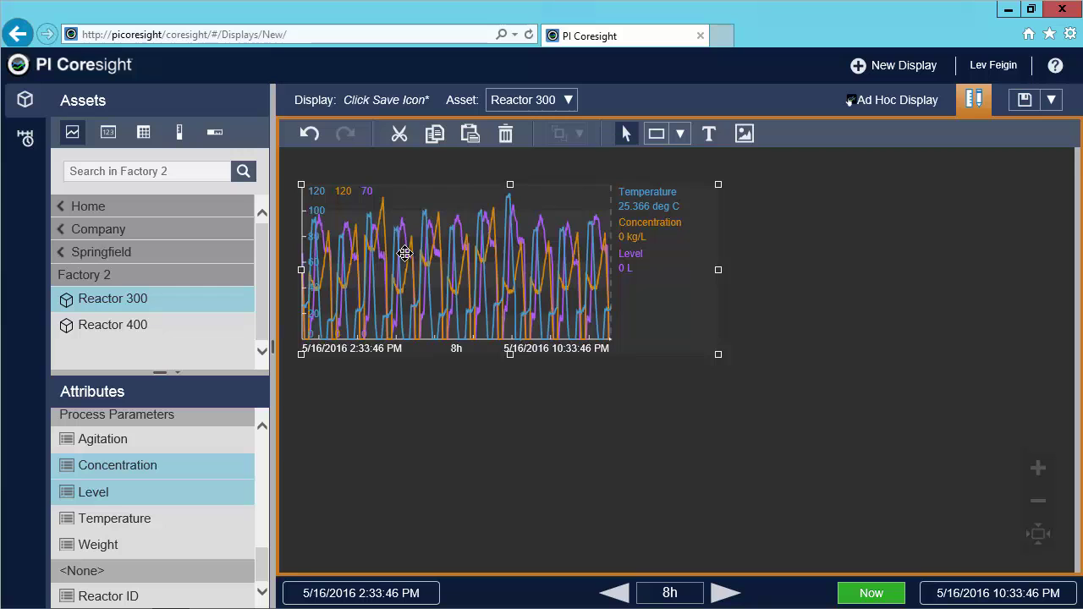
# - Insert the Reactor picture from the Pictures folder at the right side of the display and stretch it slightly taller
pyautogui.click(743, 136)
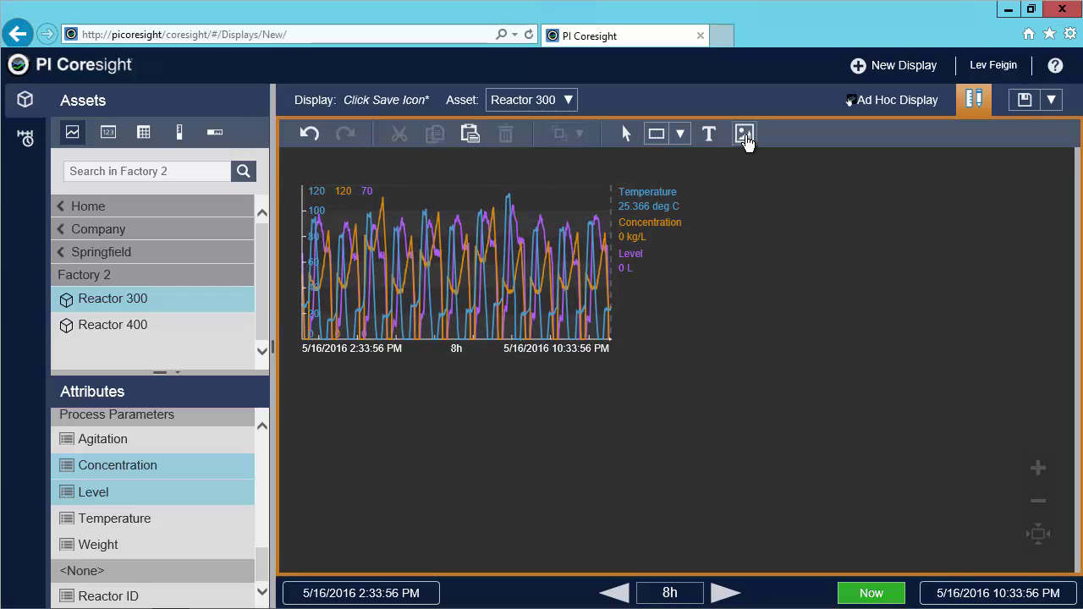
pyautogui.click(867, 196)
pyautogui.moveTo(933, 287); pyautogui.dragTo(1032, 403)
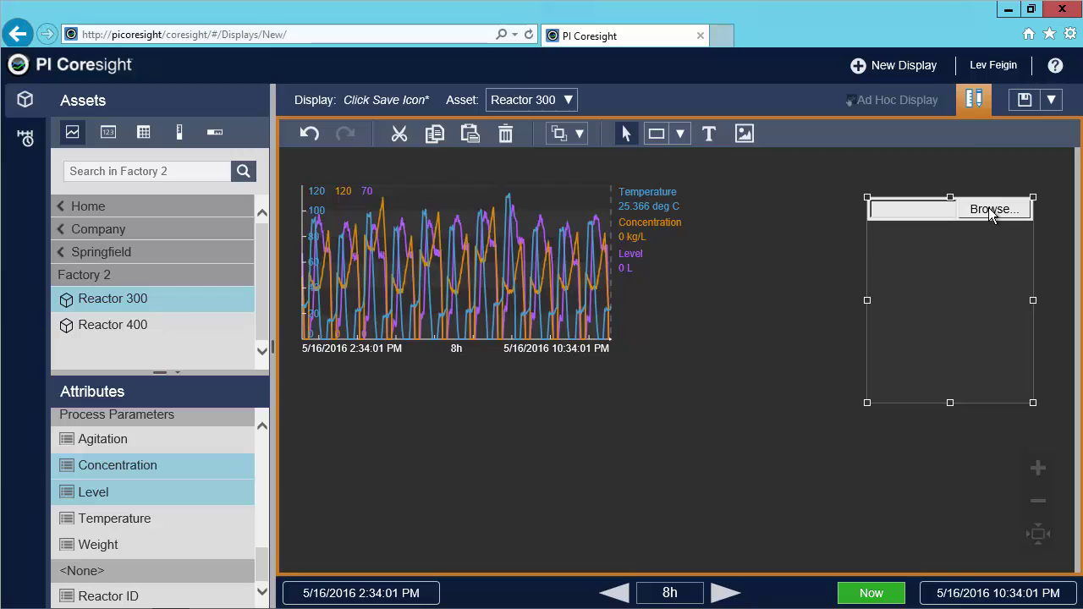
pyautogui.click(992, 212)
pyautogui.click(623, 115)
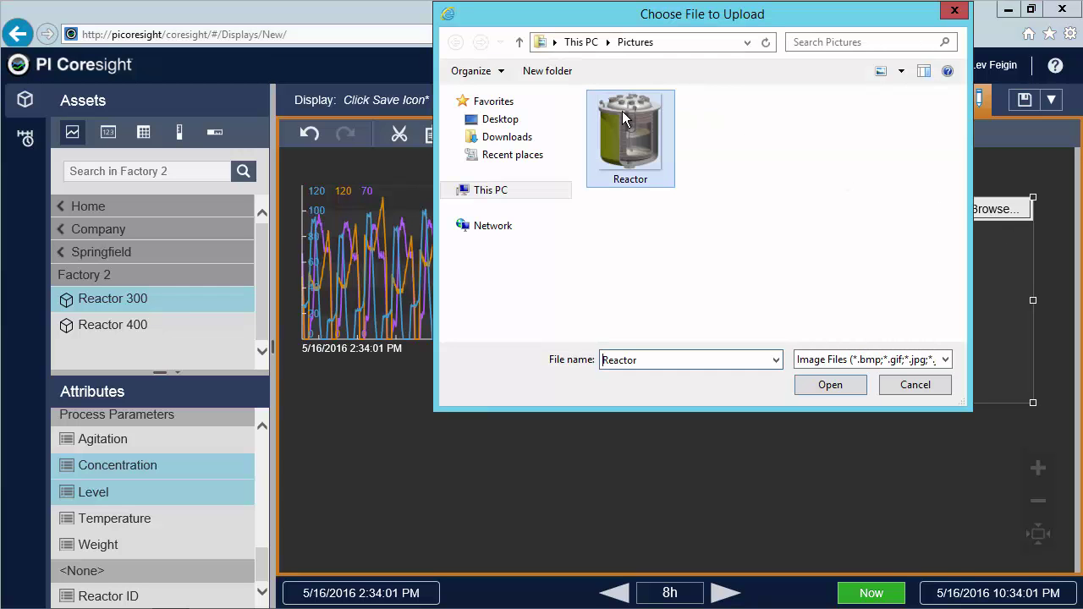
pyautogui.click(825, 385)
pyautogui.moveTo(954, 403); pyautogui.dragTo(944, 431)
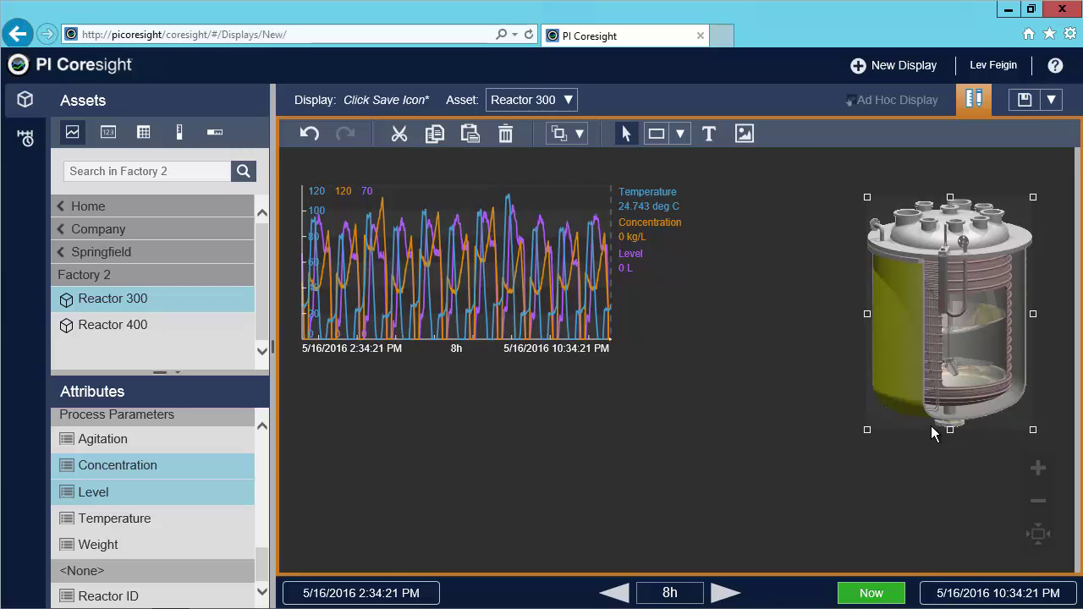
# - Add a vertical gauge for Reactor 300's Temperature just left of the reactor image, raise it and lengthen it slightly
pyautogui.click(179, 133)
pyautogui.click(116, 525)
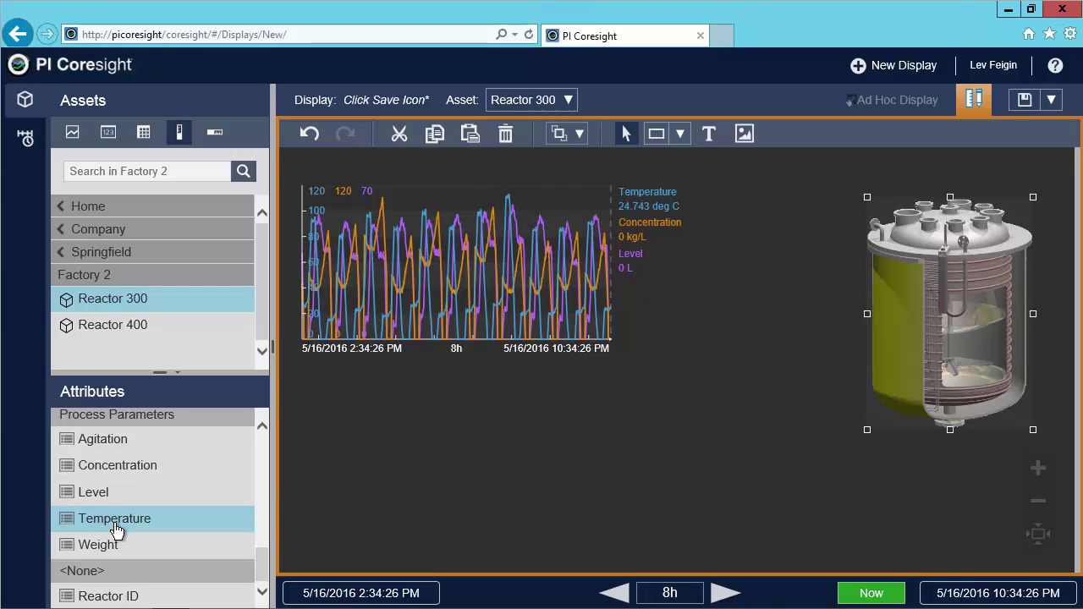
pyautogui.moveTo(116, 529); pyautogui.dragTo(753, 225)
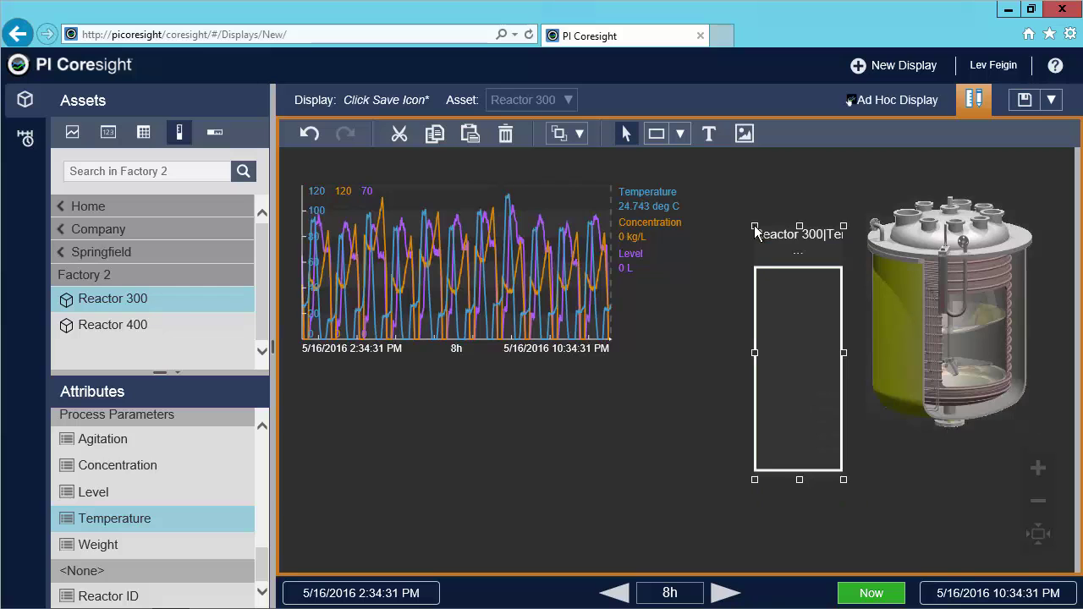
pyautogui.moveTo(789, 325); pyautogui.dragTo(792, 271)
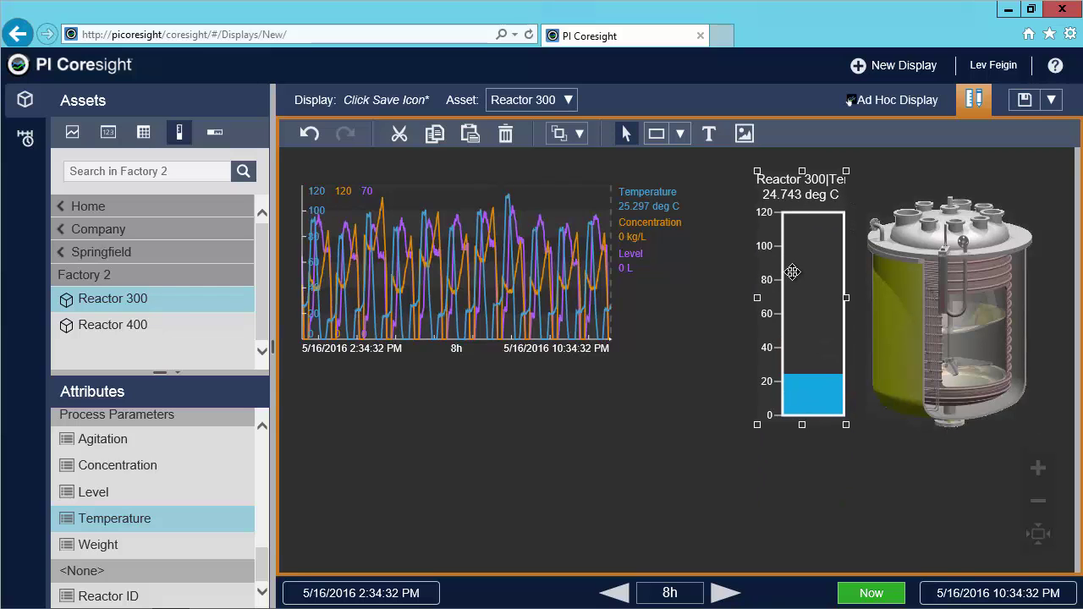
pyautogui.moveTo(799, 425); pyautogui.dragTo(799, 433)
pyautogui.click(730, 422)
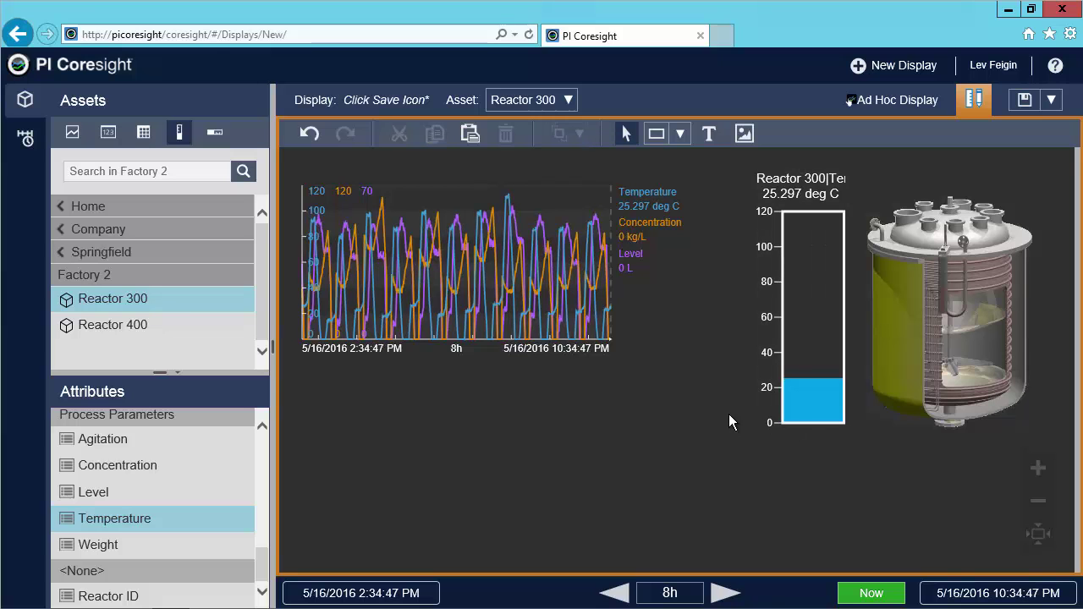
# - Set the display's time range to 1h and shift it back by two one-hour periods
pyautogui.click(643, 590)
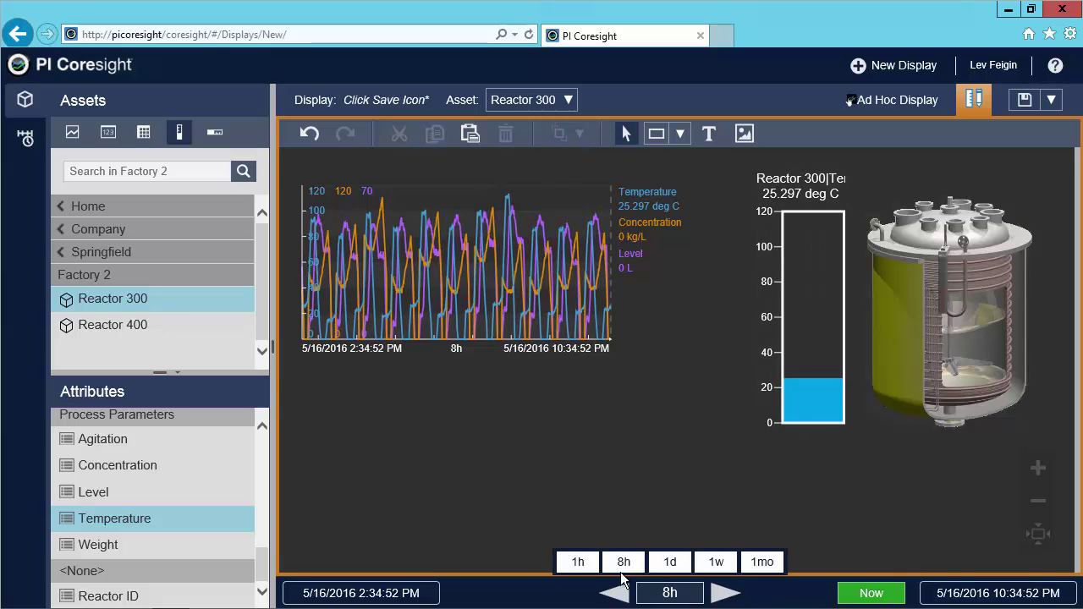
pyautogui.click(578, 562)
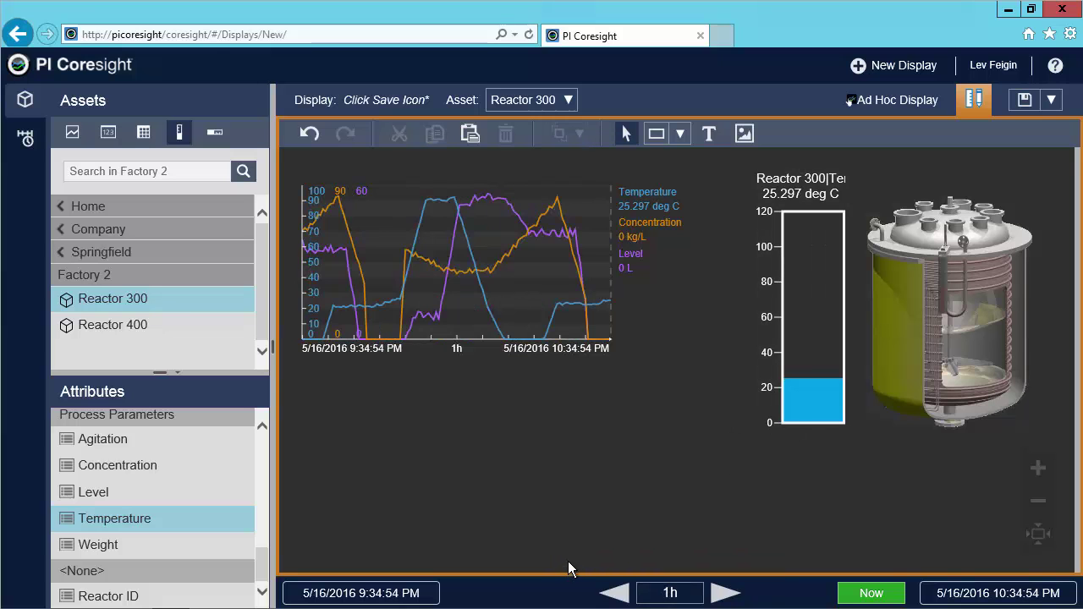
pyautogui.click(614, 593)
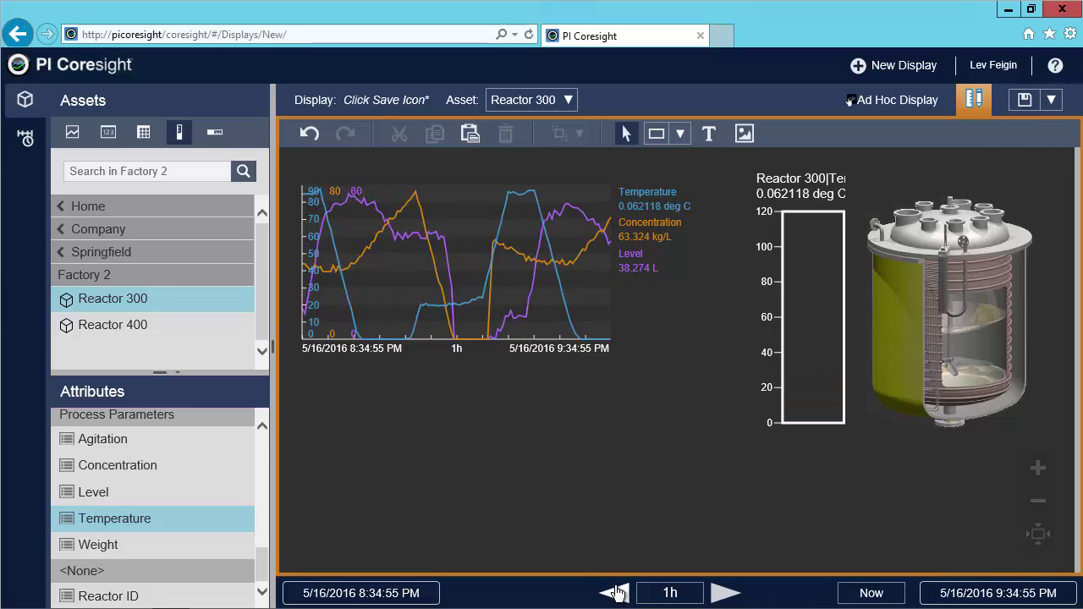
pyautogui.click(614, 593)
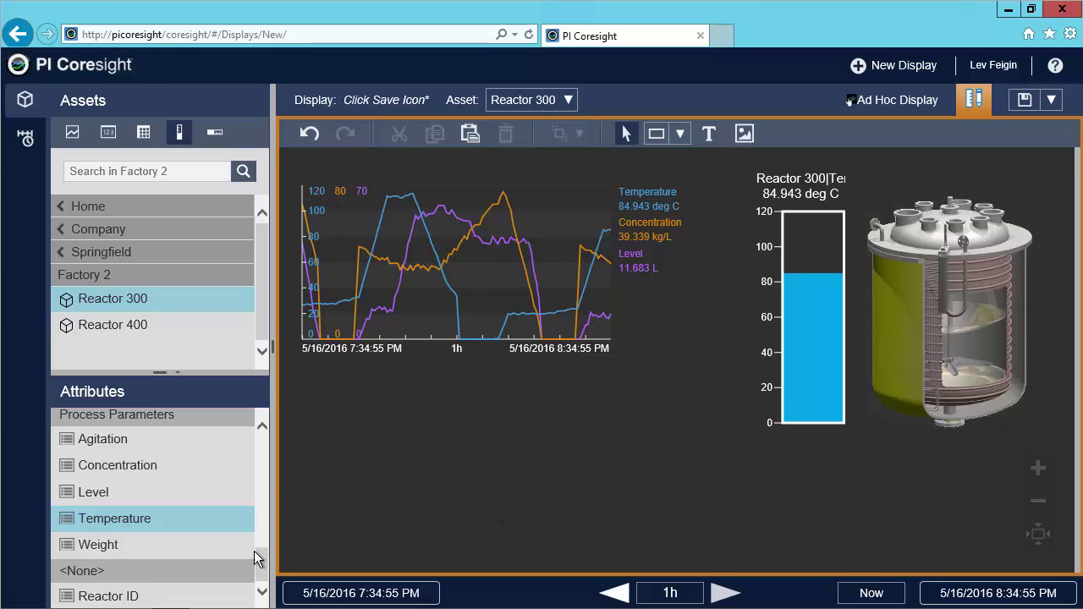
# - Add a table with Reactor 300's Factory, Name and Operator attributes below the trend
pyautogui.moveTo(258, 553); pyautogui.dragTo(264, 498)
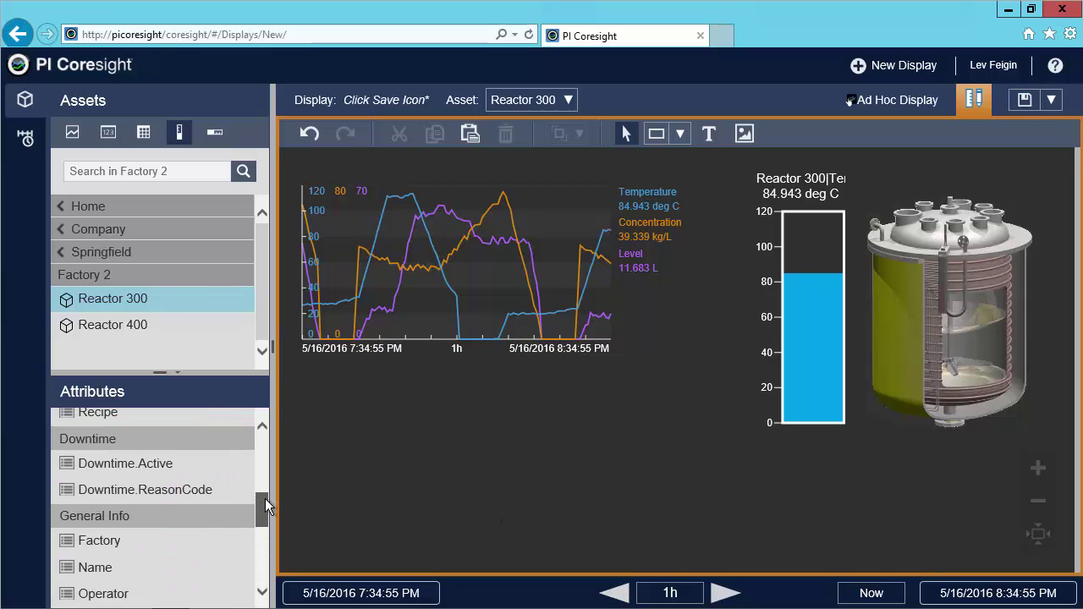
pyautogui.click(78, 548)
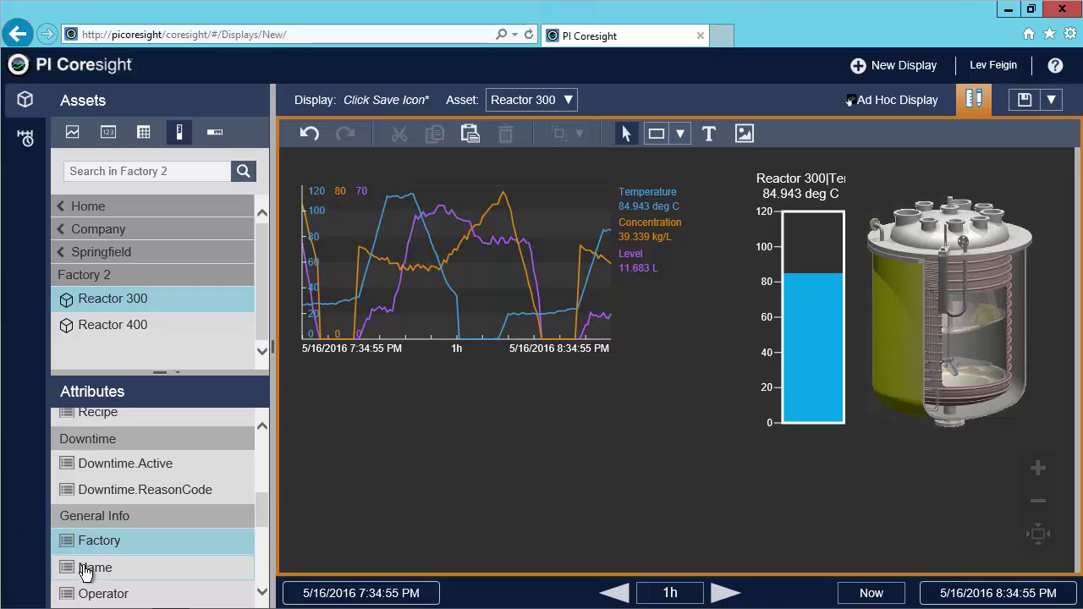
pyautogui.keyDown('ctrl'); pyautogui.click(84, 568); pyautogui.keyUp('ctrl')
pyautogui.keyDown('ctrl'); pyautogui.click(86, 594); pyautogui.keyUp('ctrl')
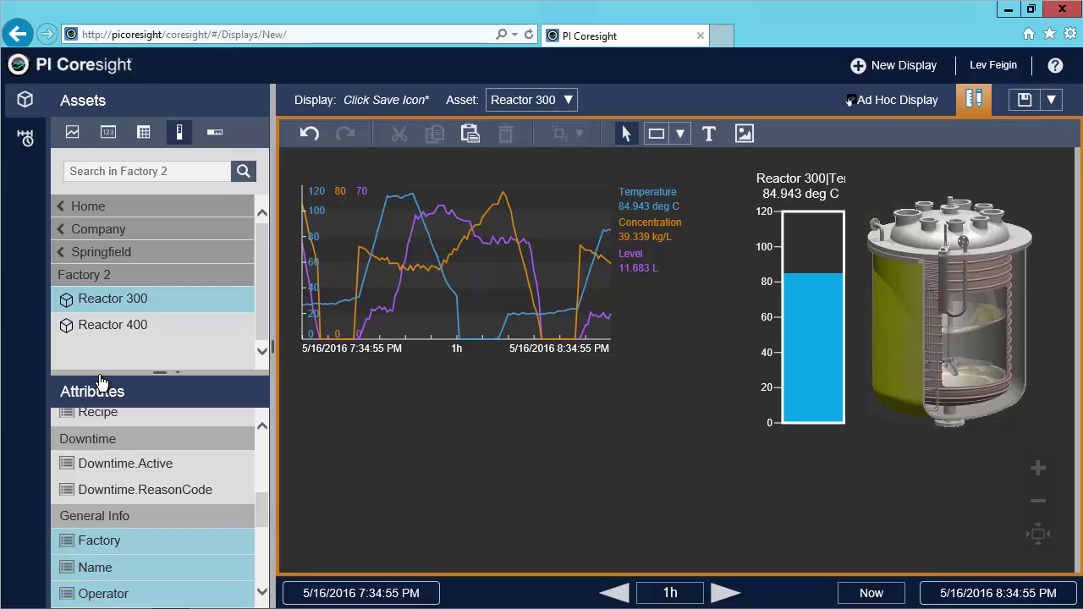
pyautogui.click(143, 136)
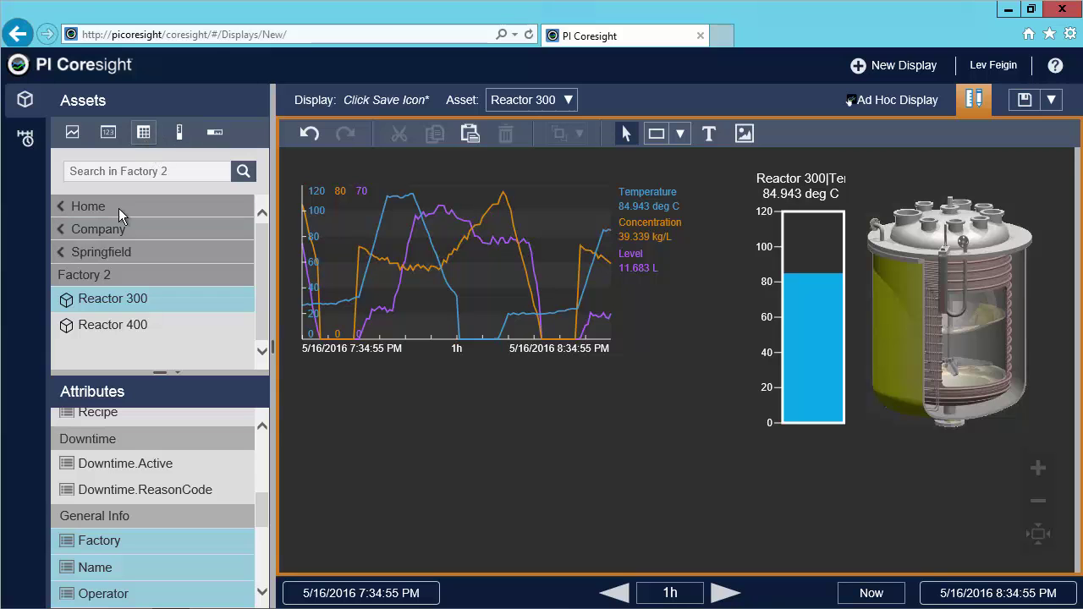
pyautogui.moveTo(88, 567); pyautogui.dragTo(343, 397)
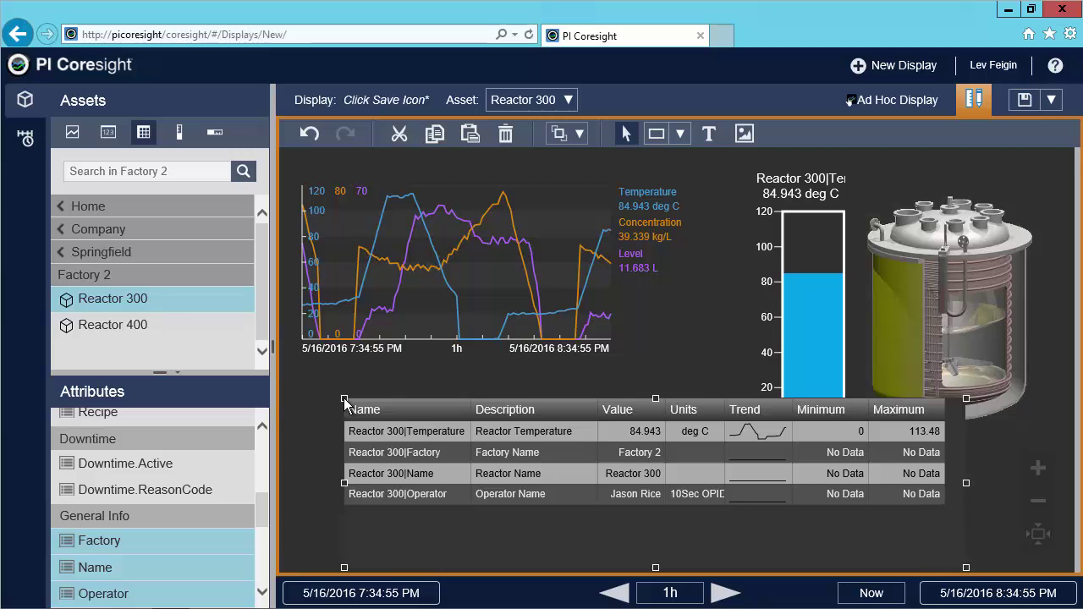
# - Configure the table's columns to show only Name and Value, hiding Description, Units, Trend, Minimum and Maximum
pyautogui.rightClick(390, 440)
pyautogui.click(394, 451)
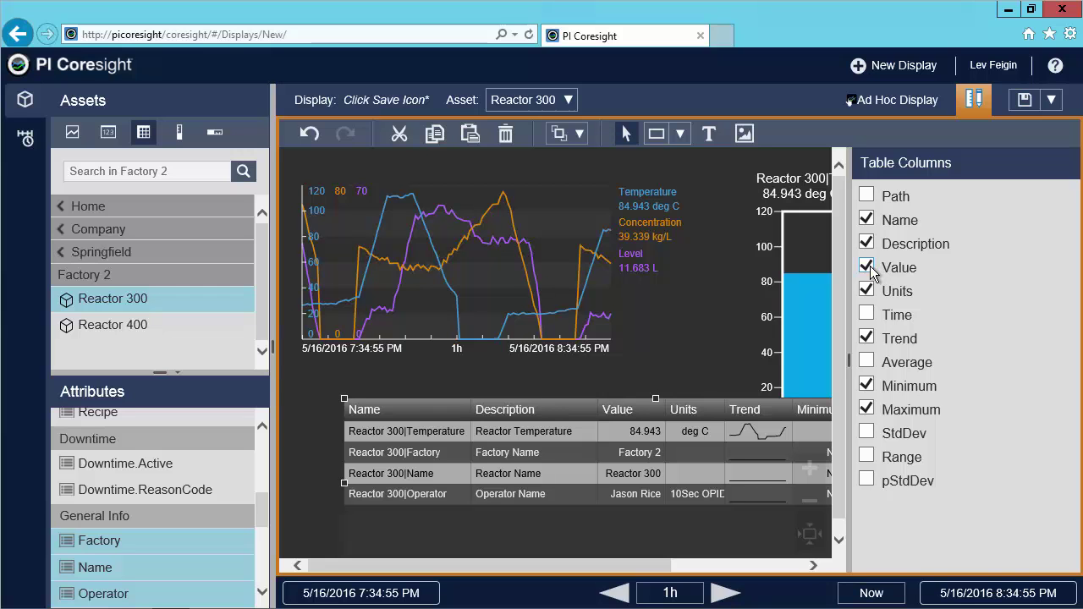
pyautogui.click(866, 244)
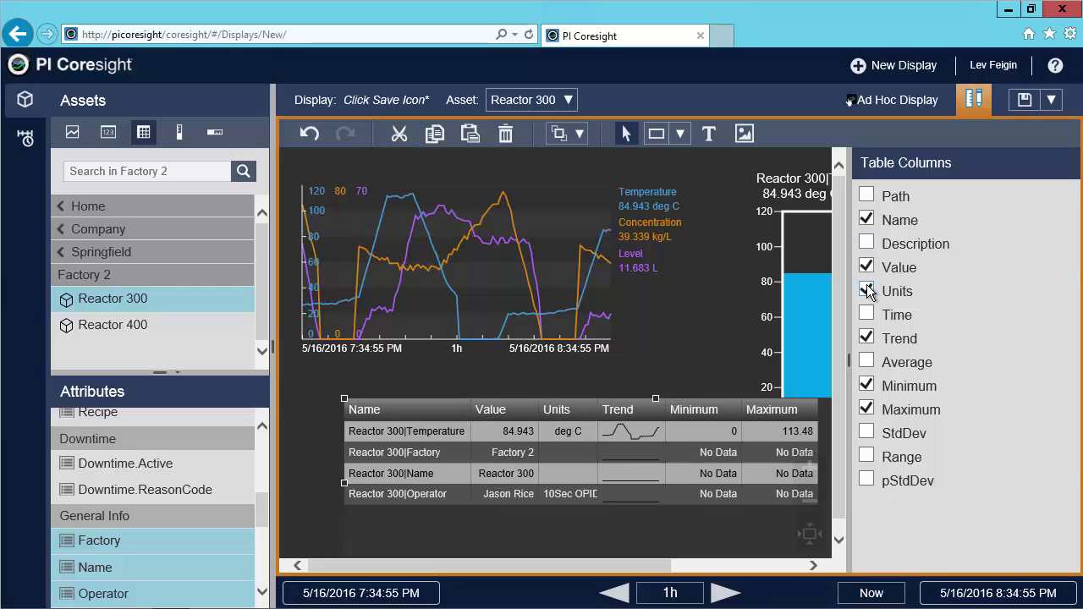
pyautogui.click(866, 290)
pyautogui.click(866, 338)
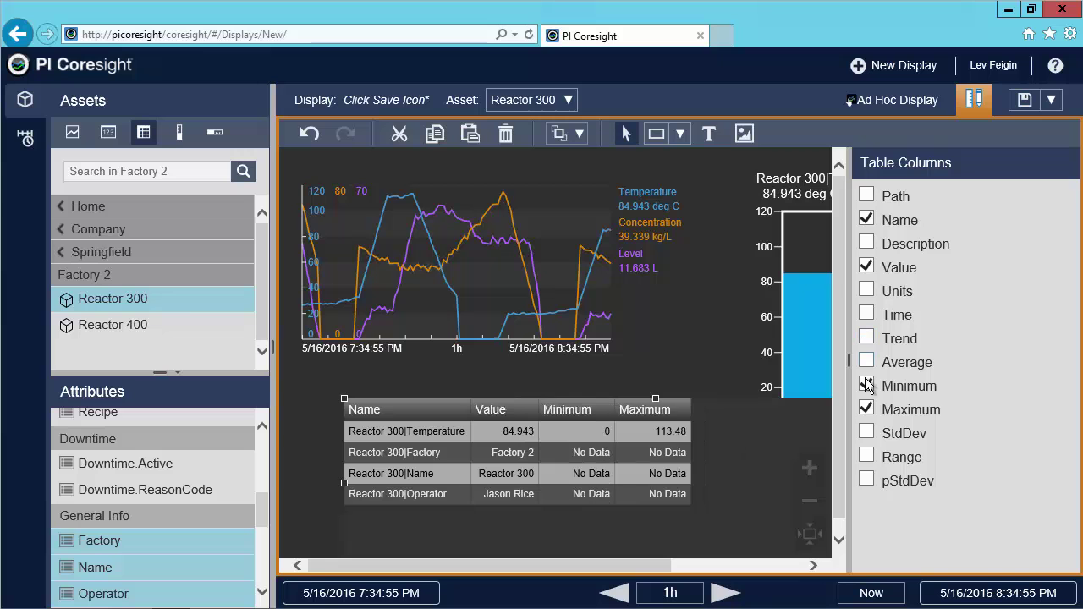
pyautogui.click(867, 385)
pyautogui.click(866, 409)
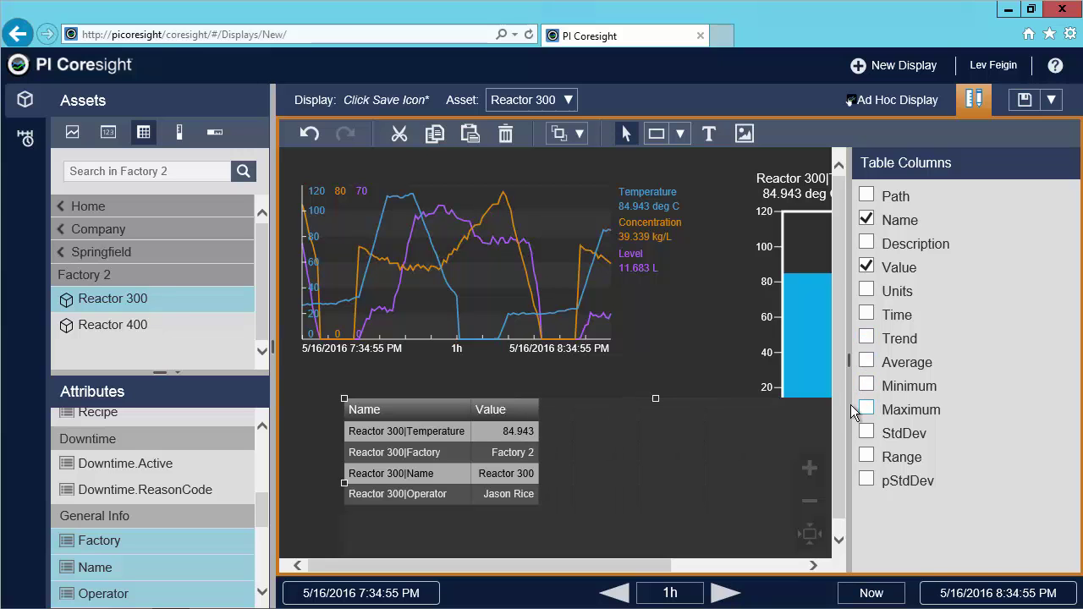
pyautogui.click(697, 349)
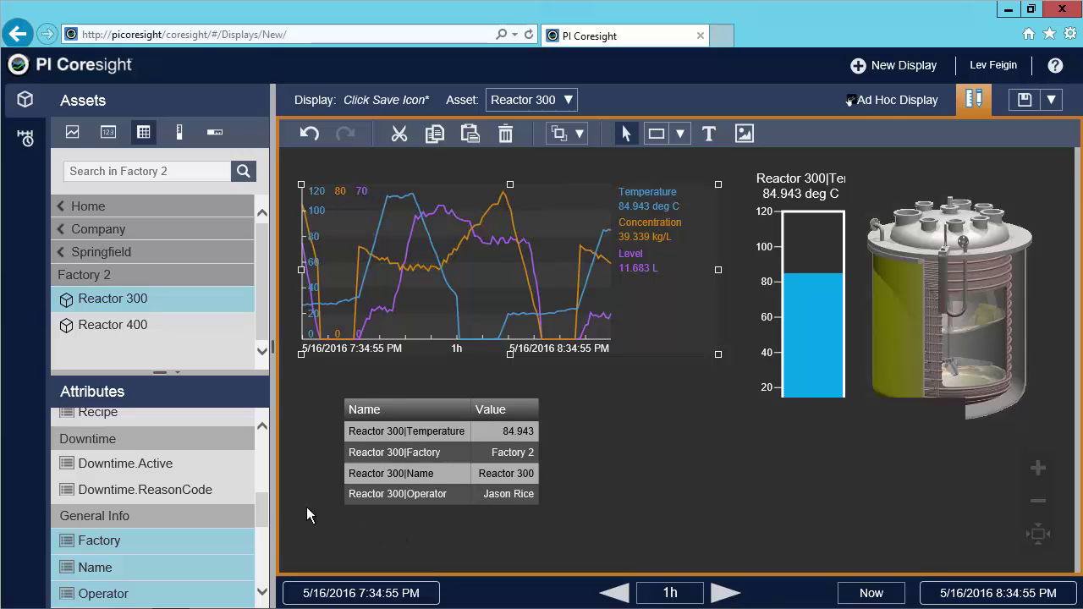
# - Remove the Temperature row from the table and move the table below the gauge and reactor image
pyautogui.click(355, 437)
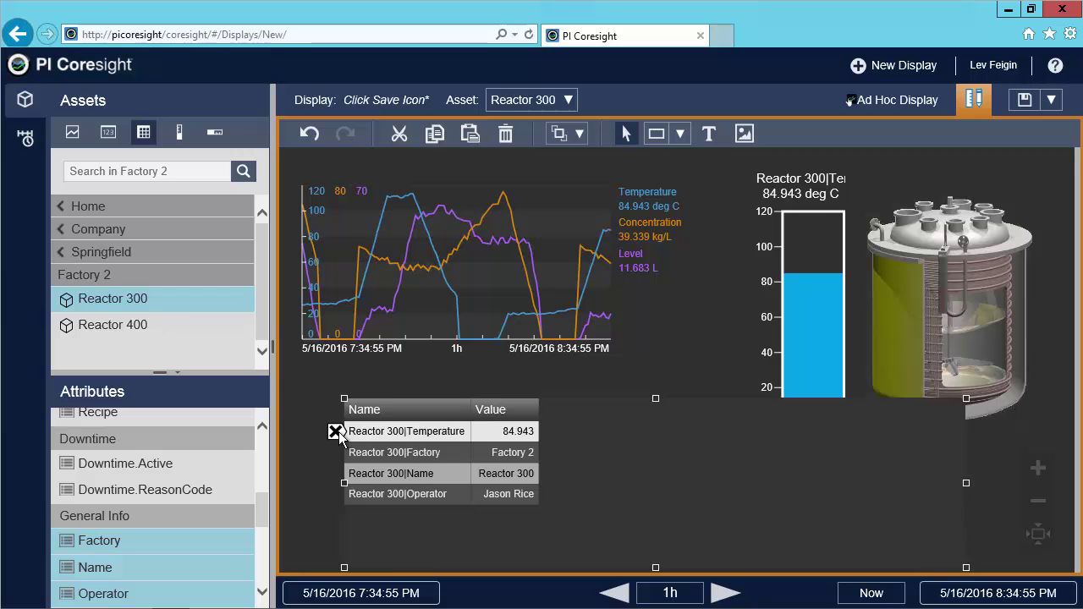
pyautogui.click(336, 432)
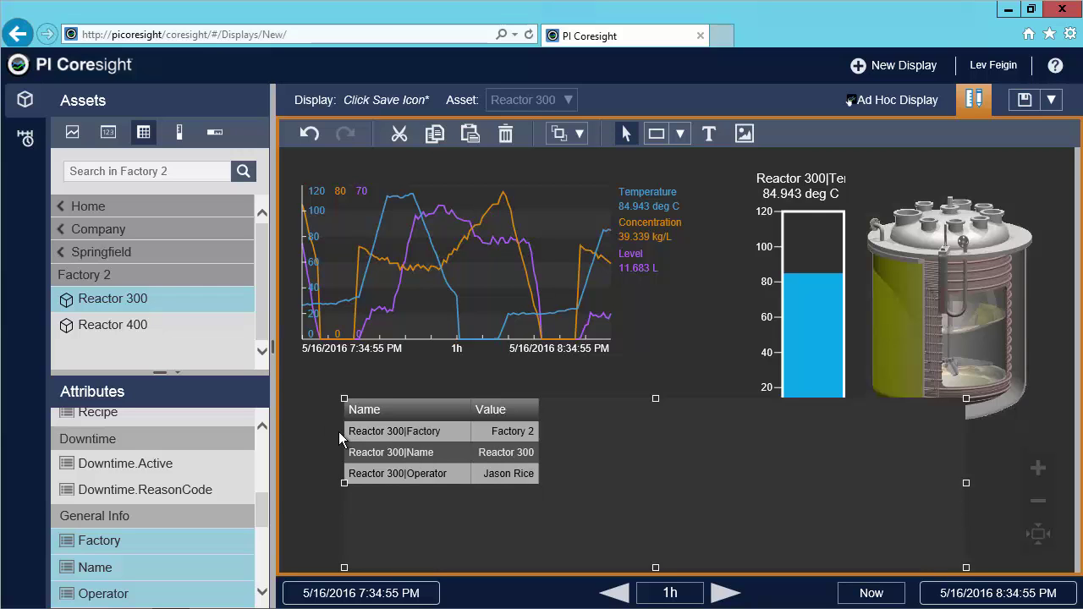
pyautogui.moveTo(387, 455); pyautogui.dragTo(821, 512)
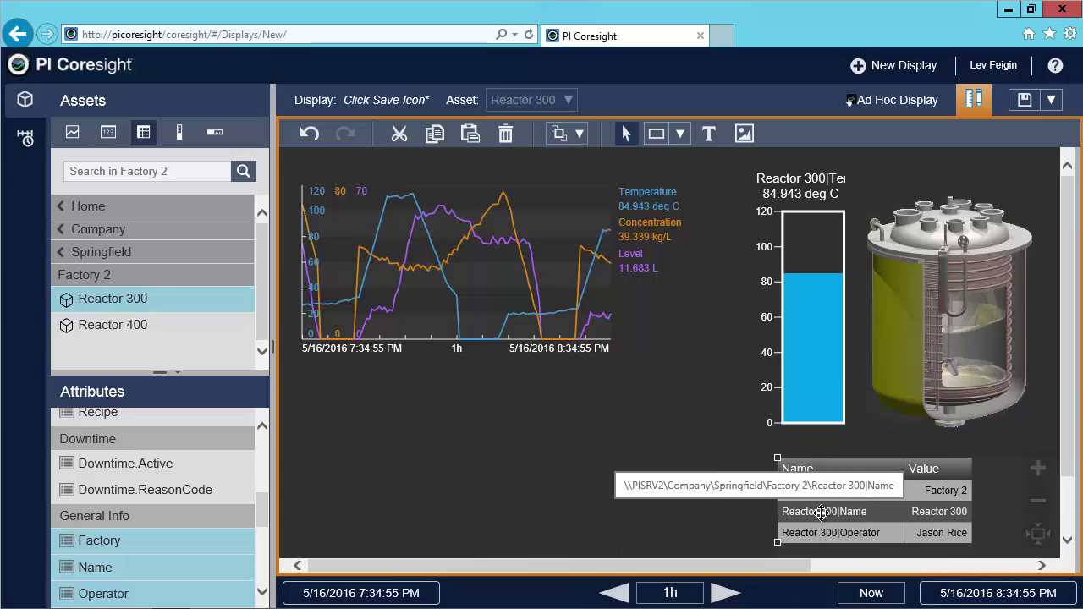
pyautogui.click(513, 423)
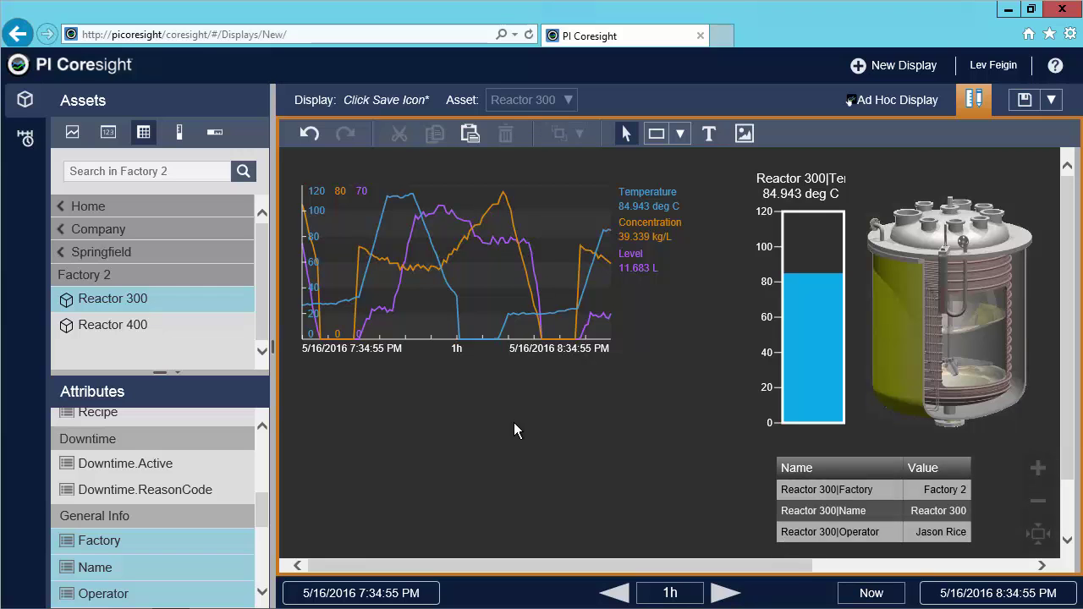
# - Align the bottom edges of the trend, the temperature gauge and the reactor image
pyautogui.click(652, 330)
pyautogui.keyDown('ctrl'); pyautogui.click(799, 398); pyautogui.keyUp('ctrl')
pyautogui.keyDown('ctrl'); pyautogui.click(897, 391); pyautogui.keyUp('ctrl')
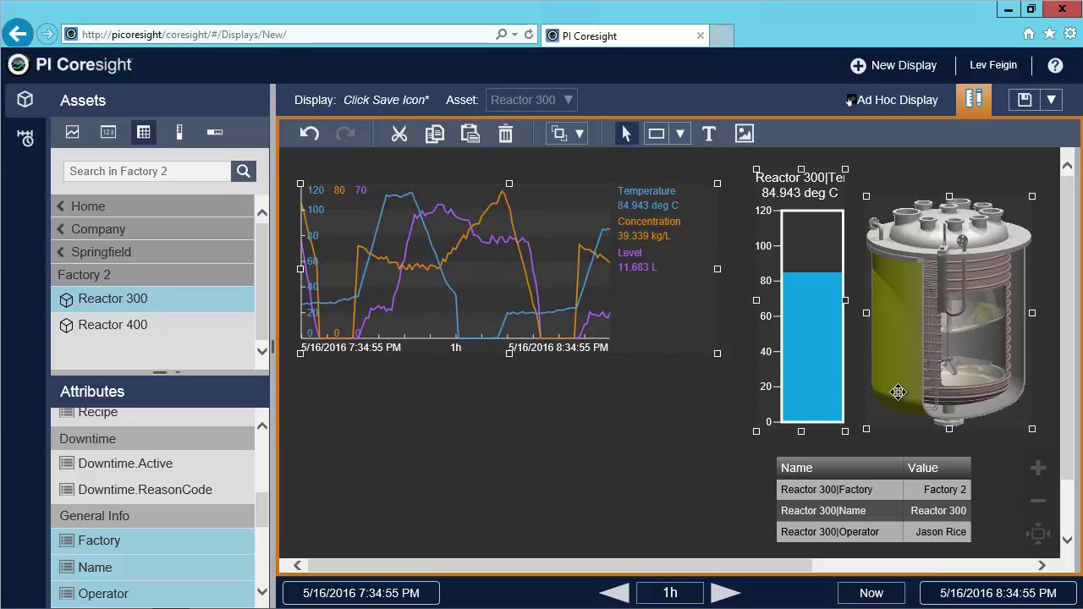
pyautogui.click(579, 135)
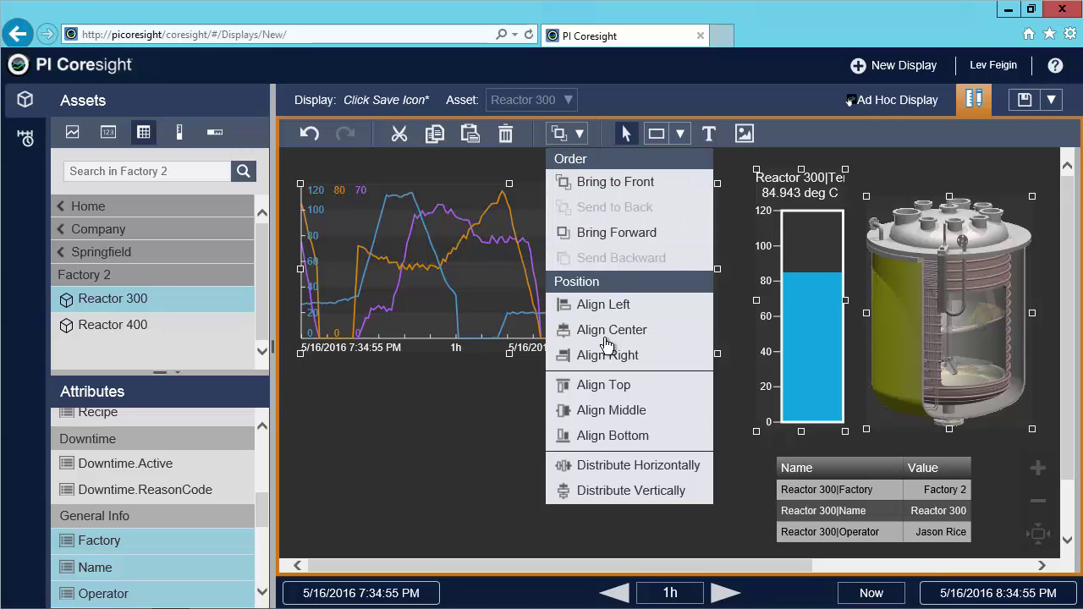
pyautogui.click(592, 436)
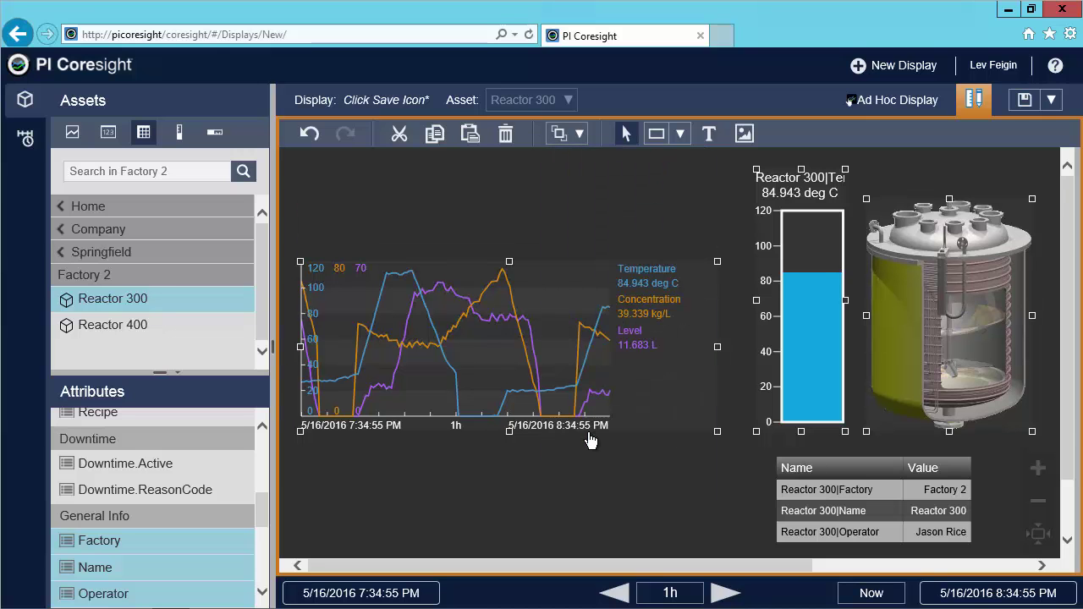
pyautogui.click(713, 181)
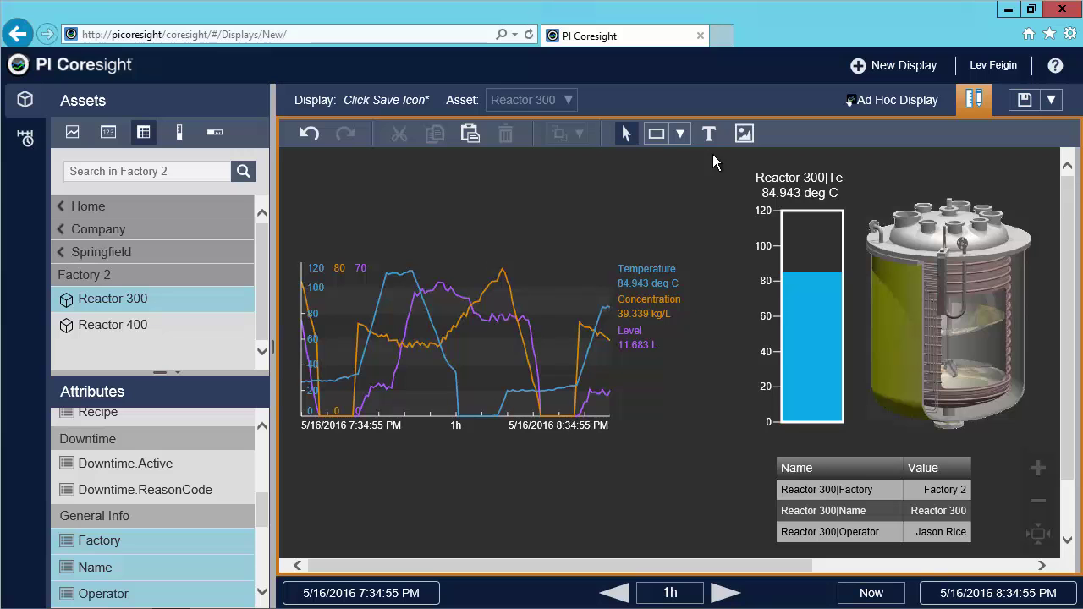
# - Add the title text "Reactor Conditions" above the trend, enlarge it and line it up with the trend's left edge
pyautogui.click(709, 138)
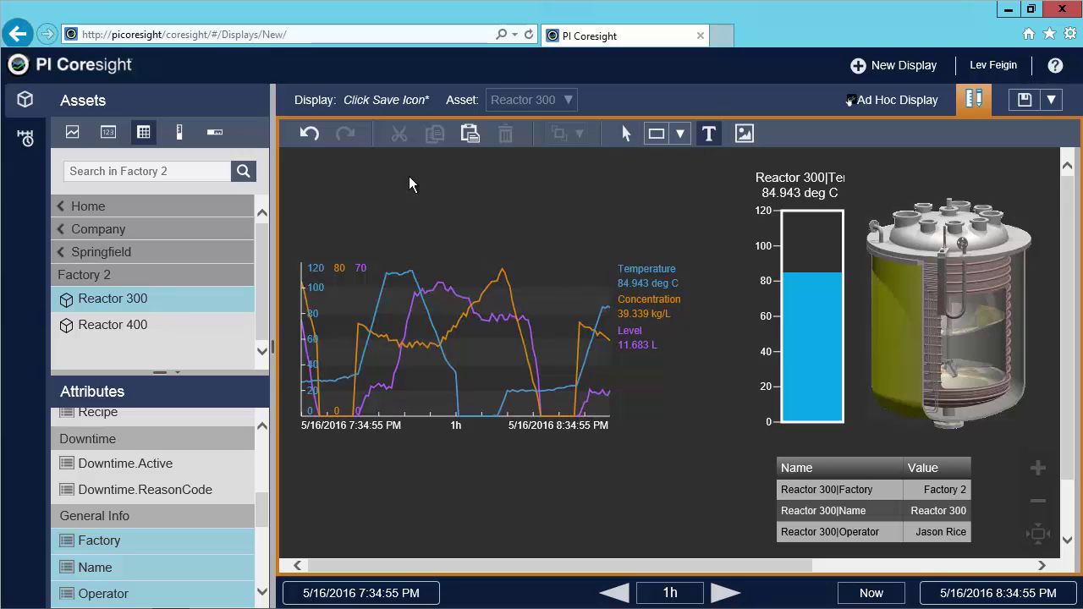
pyautogui.click(328, 184)
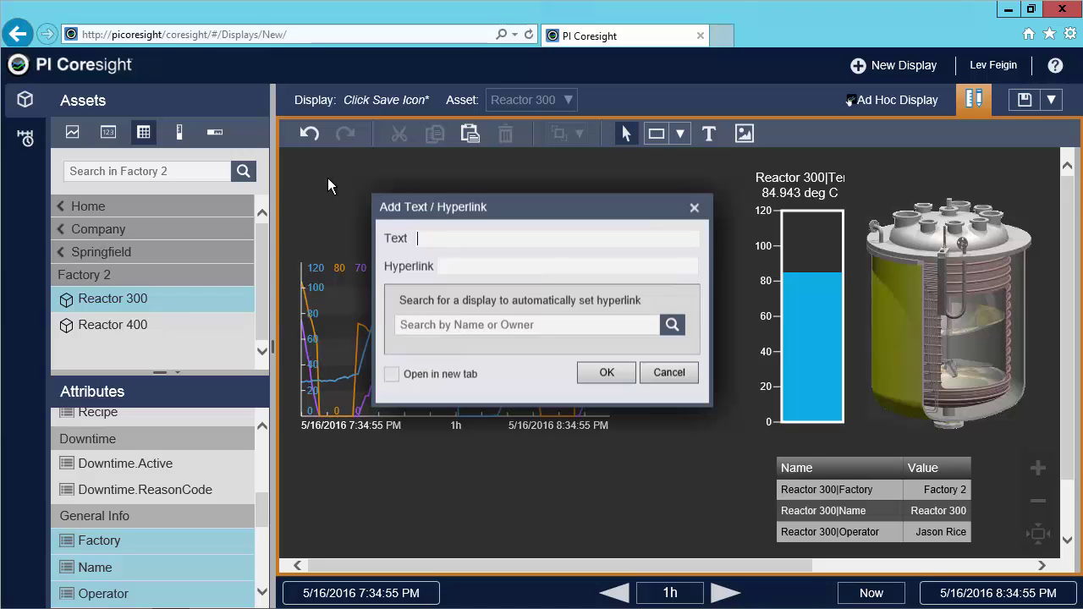
pyautogui.write('Reactor Conditions')
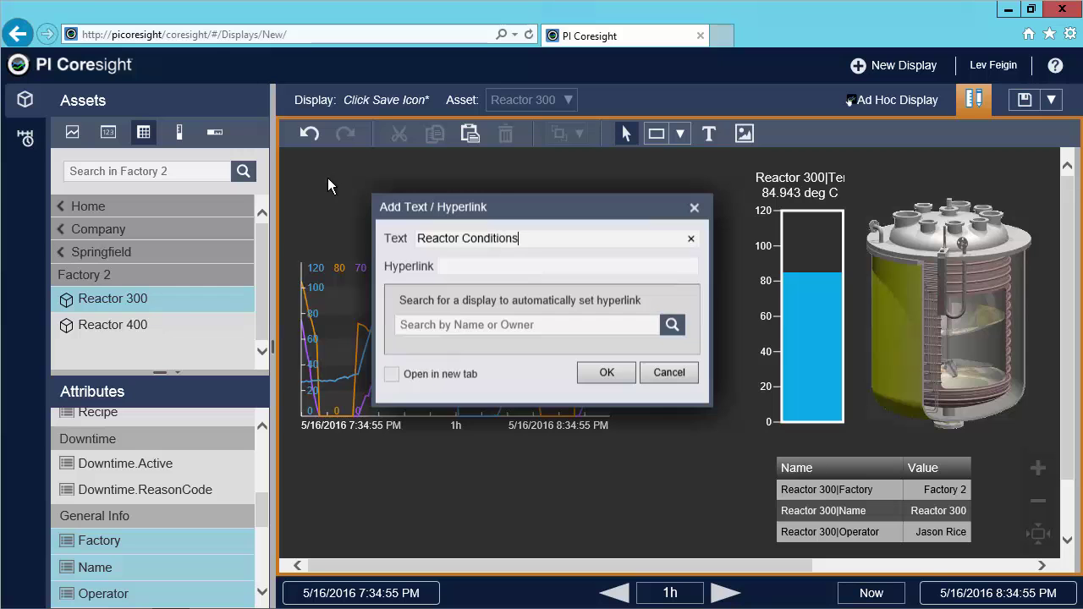
pyautogui.press('Return')
pyautogui.click(347, 195)
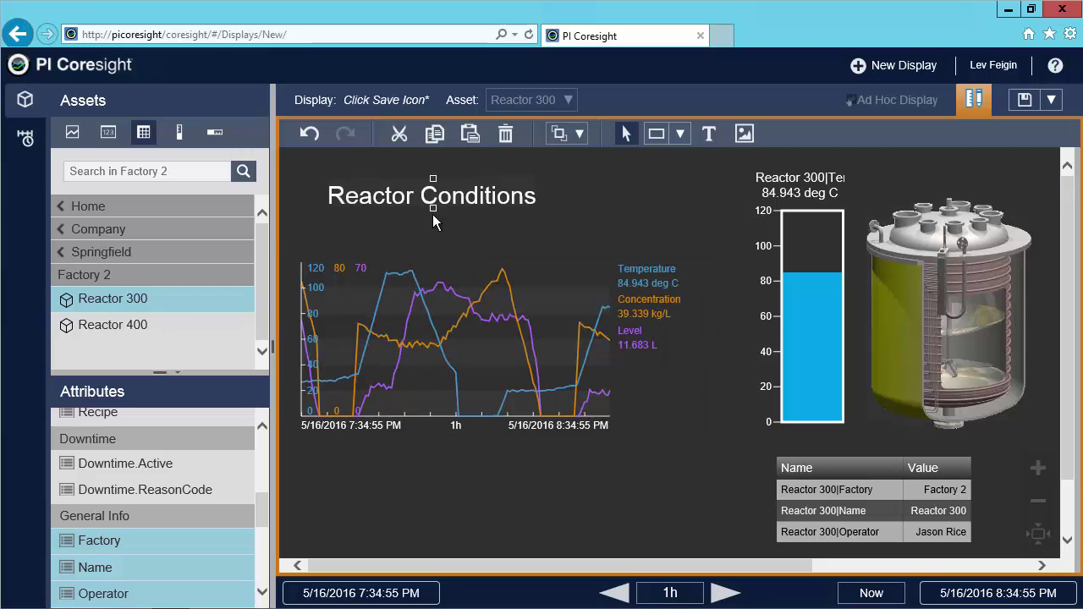
pyautogui.moveTo(430, 209); pyautogui.dragTo(394, 203)
# - Format the "Reactor Conditions" title with a light blue text color
pyautogui.rightClick(392, 200)
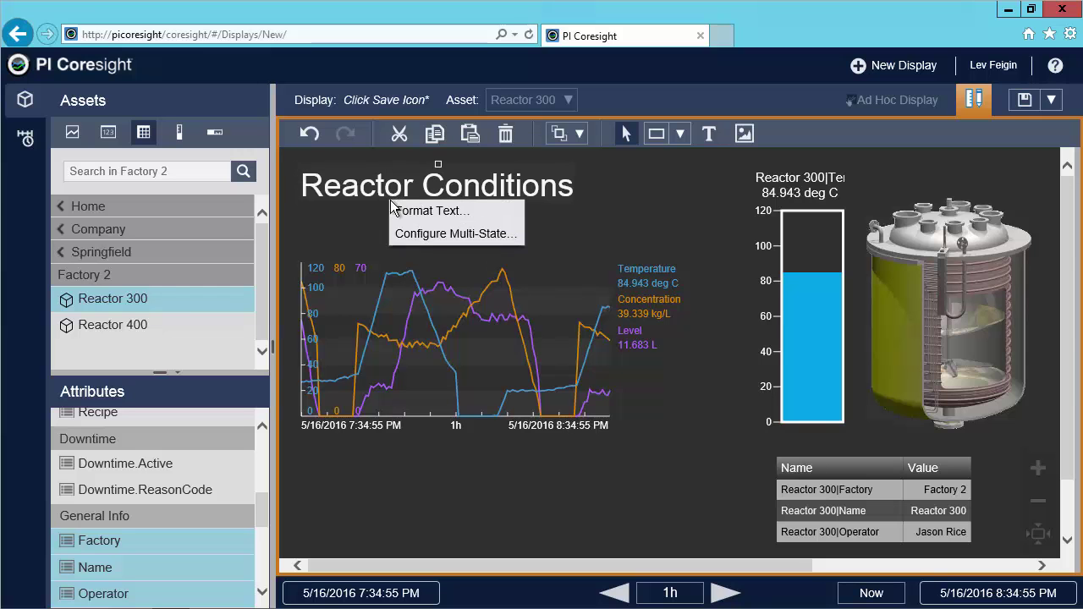
pyautogui.click(408, 203)
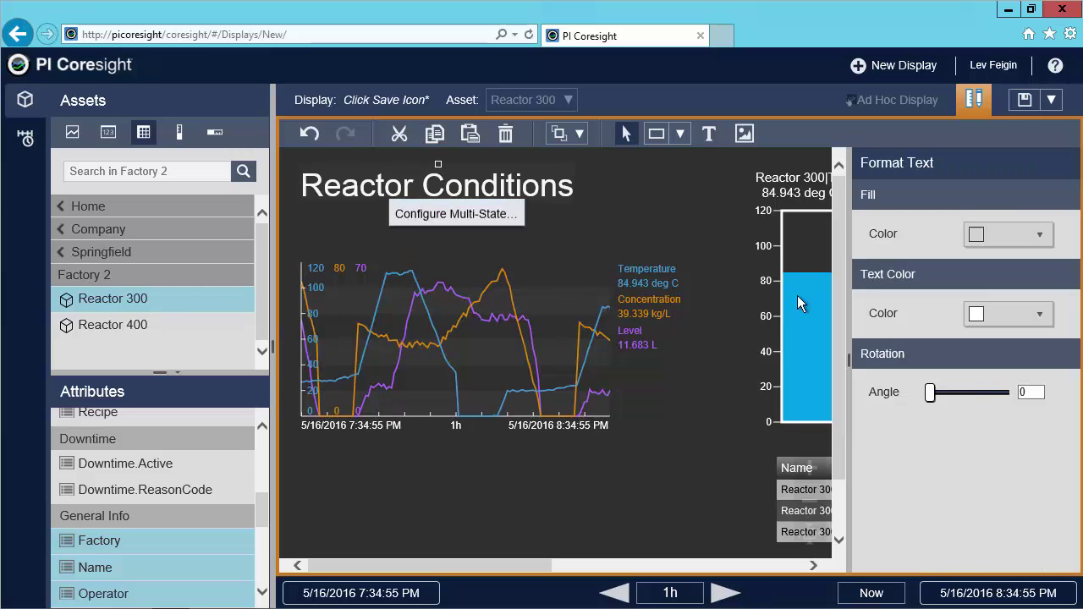
pyautogui.click(1041, 314)
pyautogui.click(1053, 360)
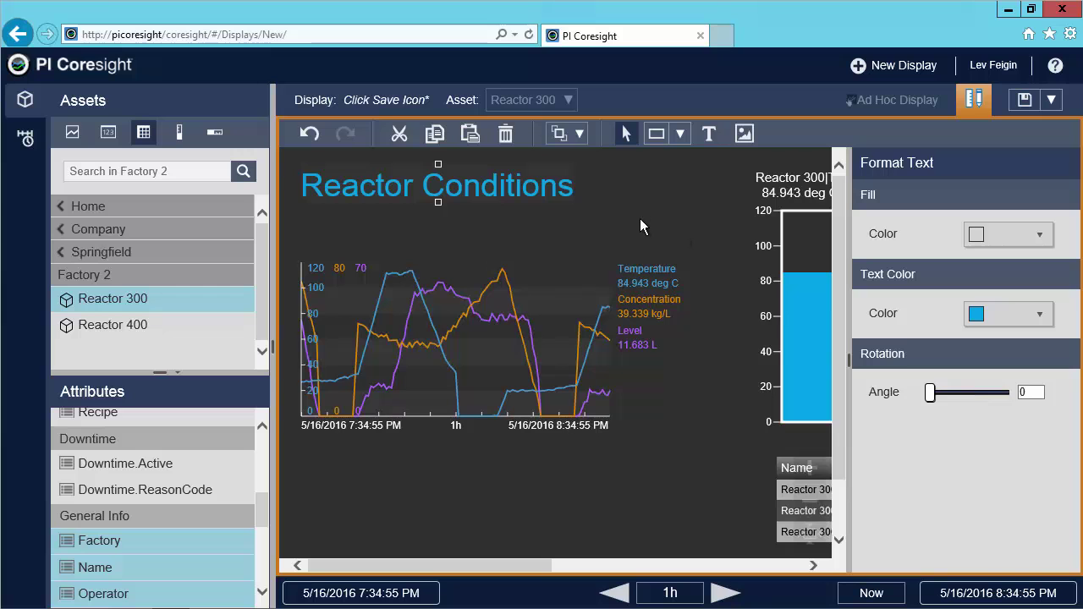
pyautogui.click(639, 219)
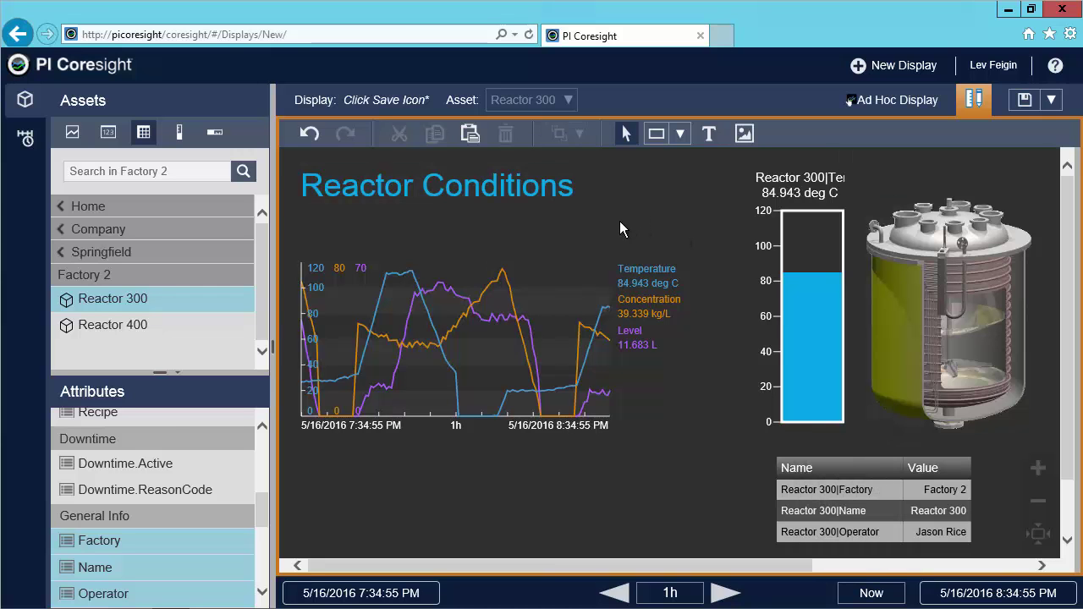
# - Add Reactor 300's Name attribute as a value symbol just below the title
pyautogui.click(94, 568)
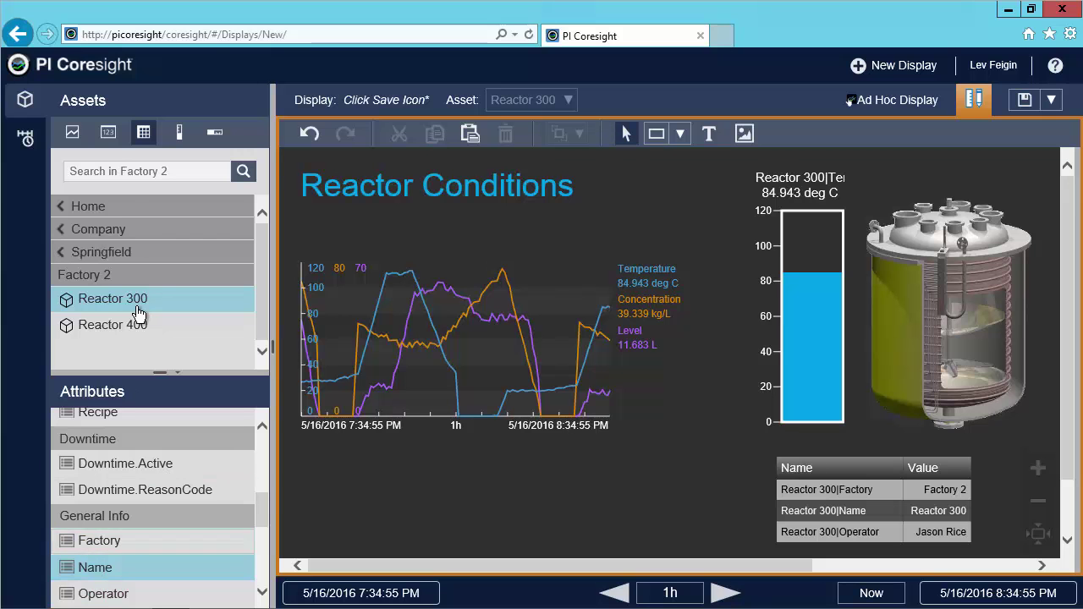
pyautogui.click(108, 133)
pyautogui.moveTo(82, 566); pyautogui.dragTo(310, 195)
# - Hide the Name value's label, UOM and timestamp, and place it under the title, flush with its left edge
pyautogui.rightClick(336, 220)
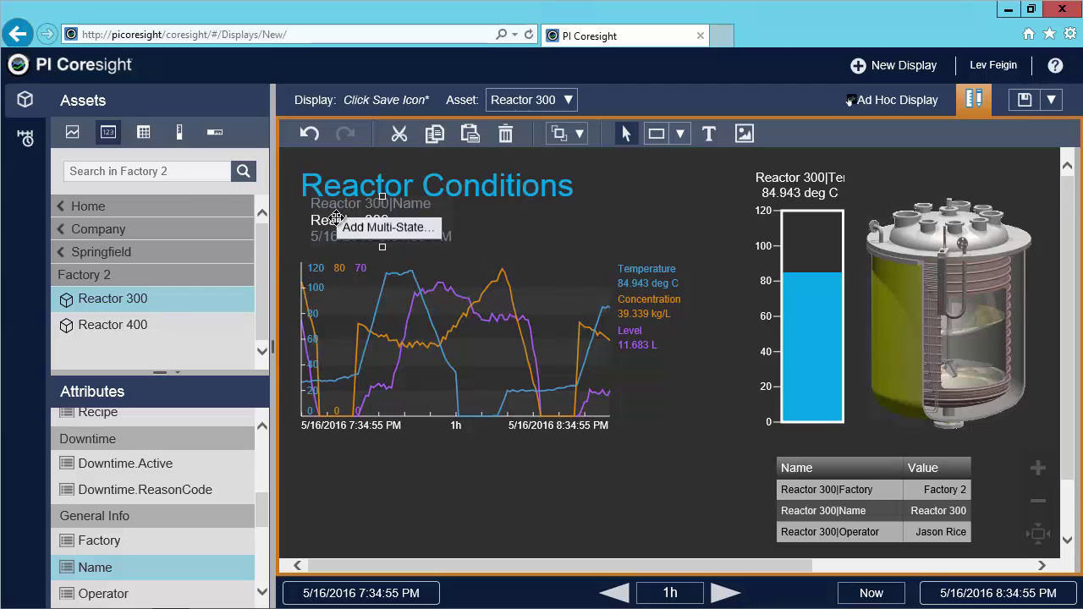
pyautogui.click(351, 230)
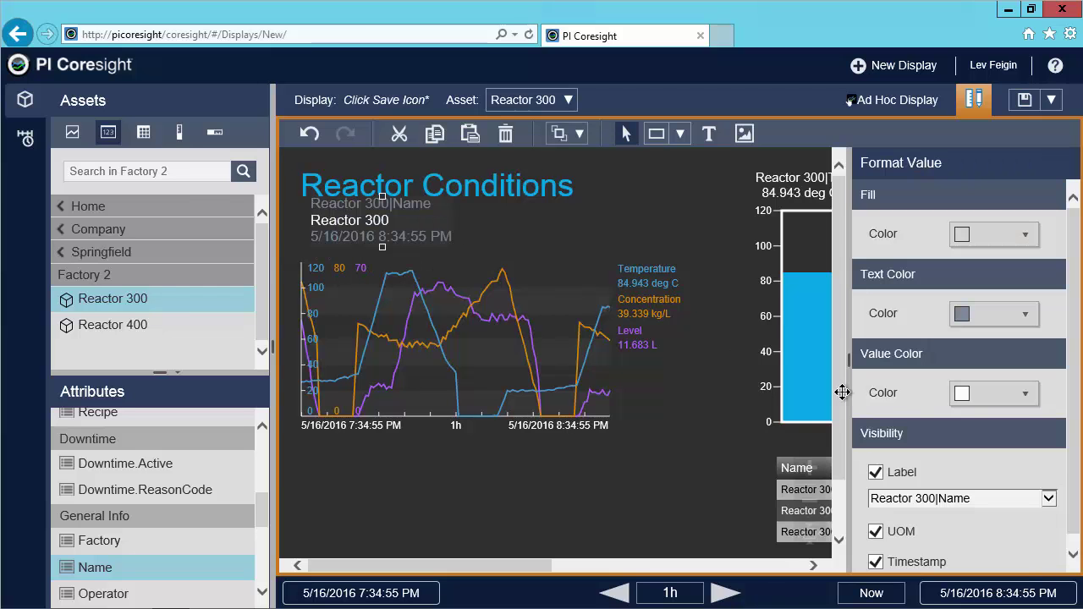
pyautogui.click(876, 473)
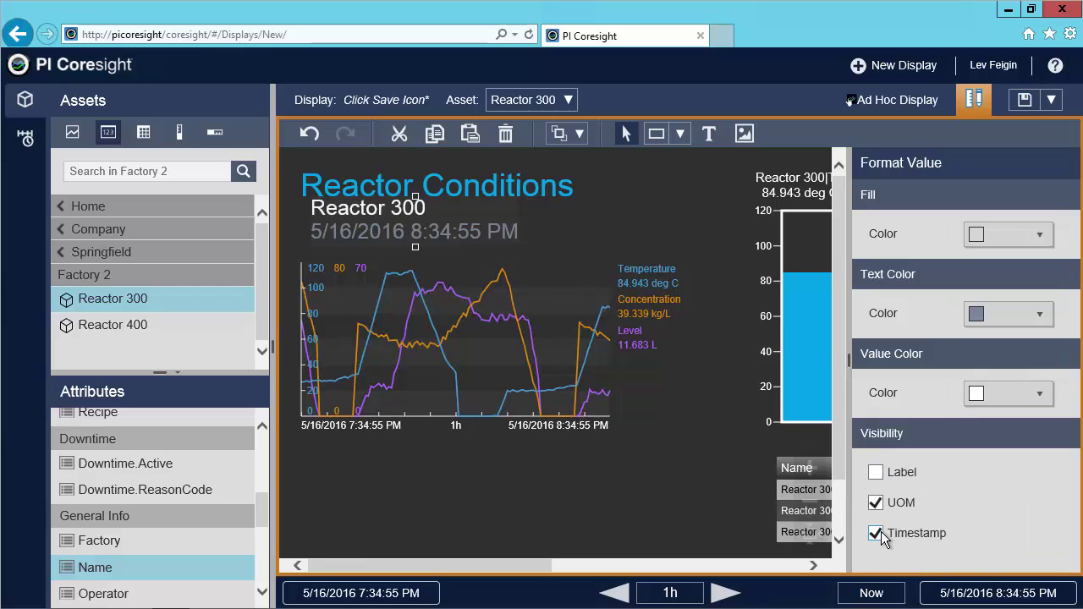
pyautogui.click(877, 504)
pyautogui.click(876, 533)
pyautogui.click(709, 495)
pyautogui.click(450, 254)
pyautogui.moveTo(428, 239); pyautogui.dragTo(404, 220)
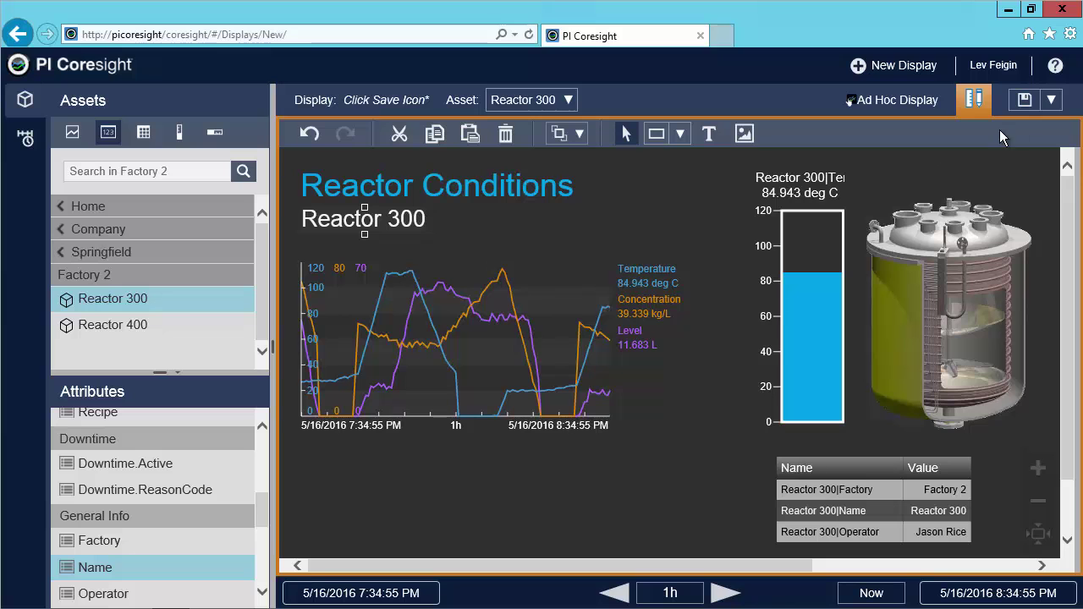
# - Save the display under the name "Reactor Conditions"
pyautogui.click(1049, 102)
pyautogui.click(1023, 125)
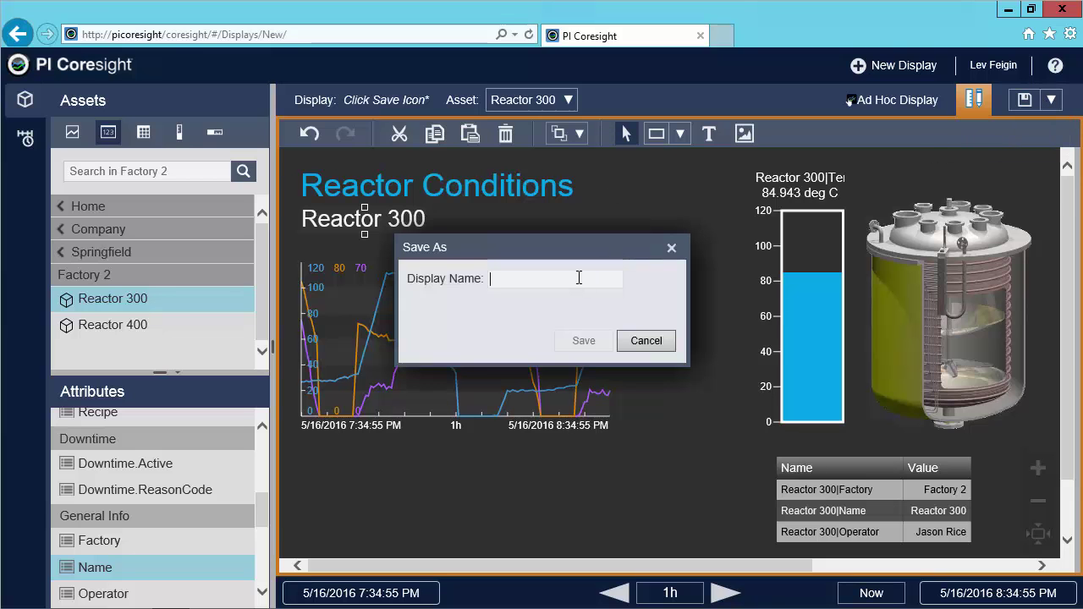
pyautogui.write('Reactp')
pyautogui.write('r Conditions')
pyautogui.press('Return')
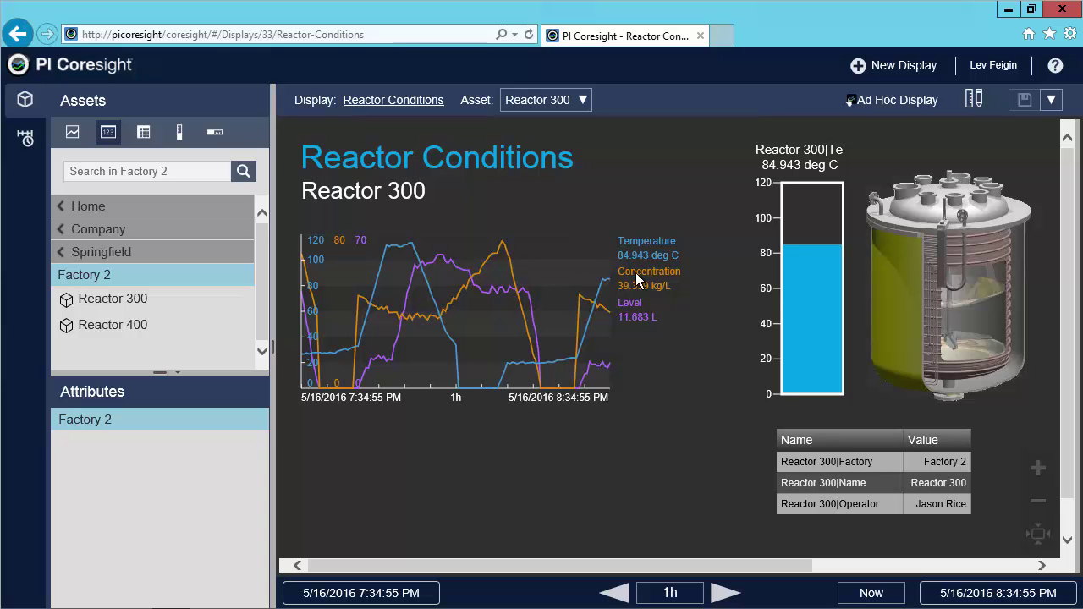
pyautogui.click(975, 106)
pyautogui.click(969, 110)
pyautogui.click(927, 224)
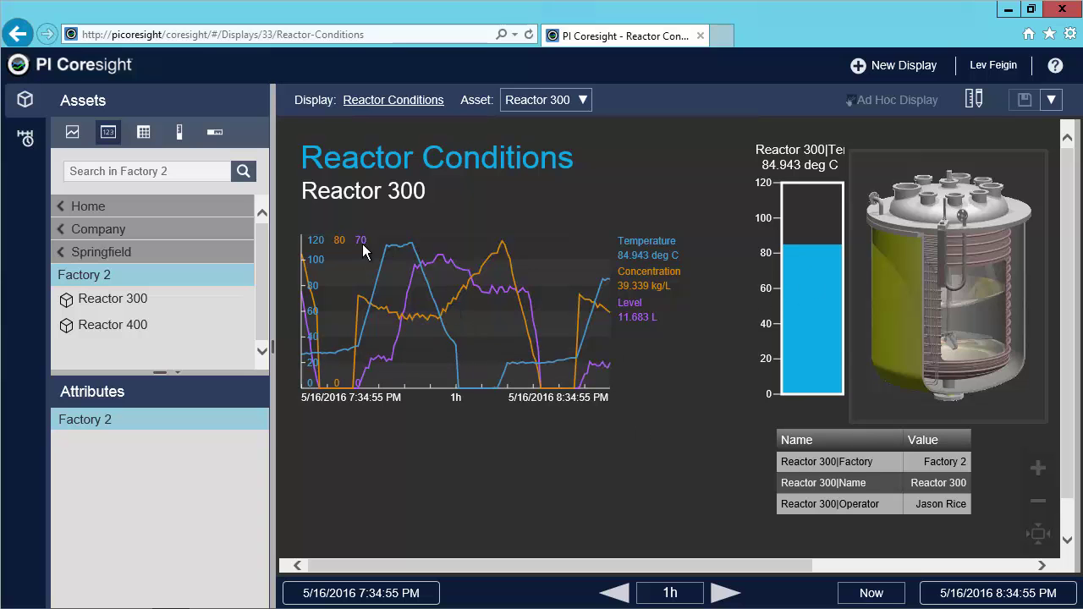
# - Zoom the trend in to a window of about 20 minutes and pan it back to 7:34:20 PM–7:54:23 PM
pyautogui.moveTo(362, 244); pyautogui.dragTo(465, 353)
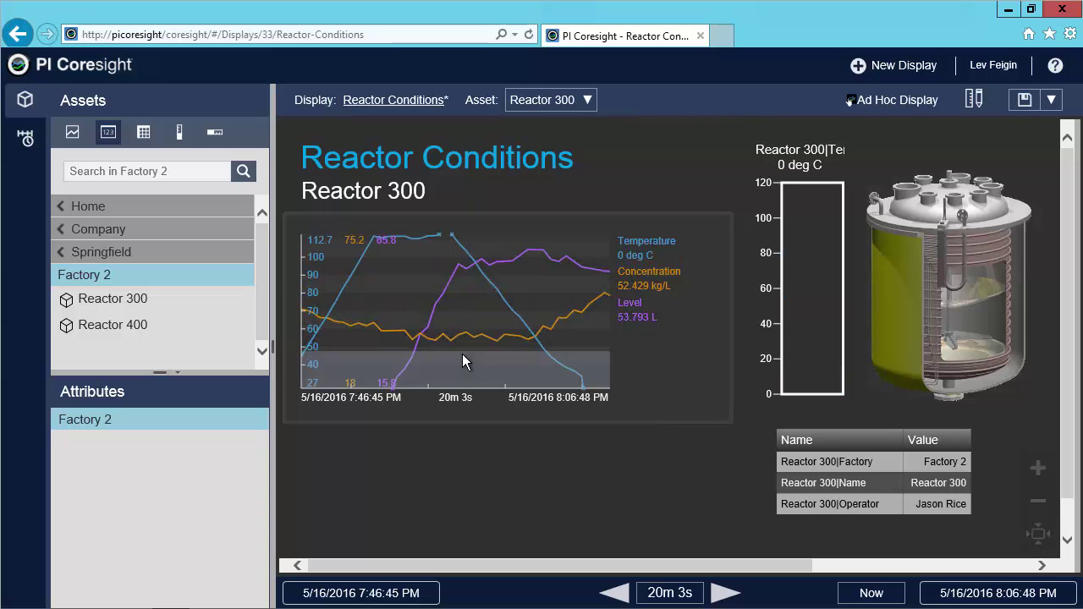
pyautogui.moveTo(414, 371); pyautogui.dragTo(573, 370)
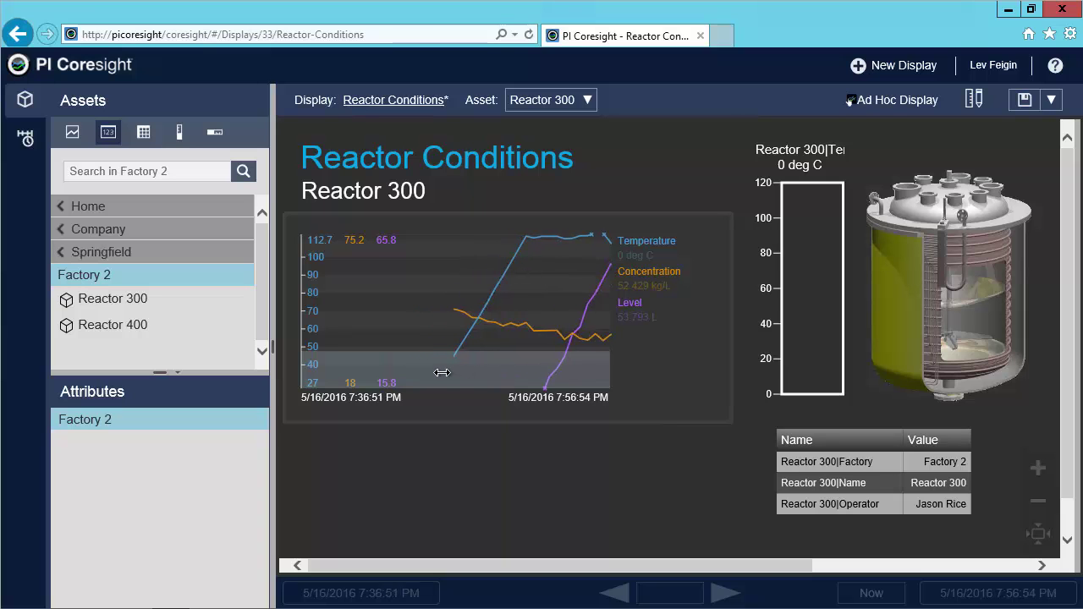
pyautogui.moveTo(440, 374); pyautogui.dragTo(479, 376)
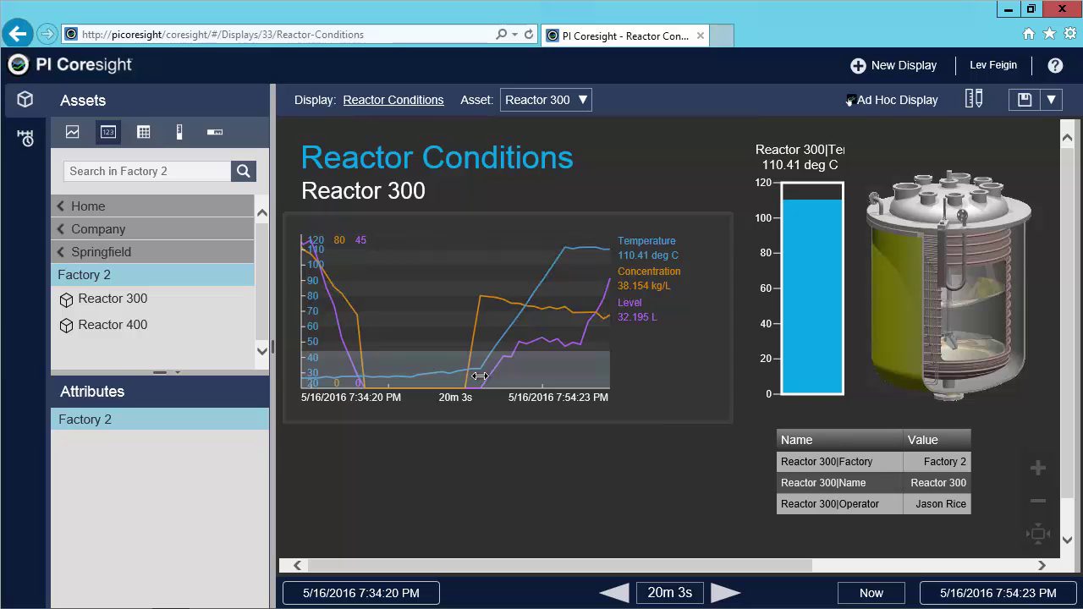
# - Place a time cursor on the trend and move it to 7:50:09 PM to read the traces
pyautogui.click(502, 322)
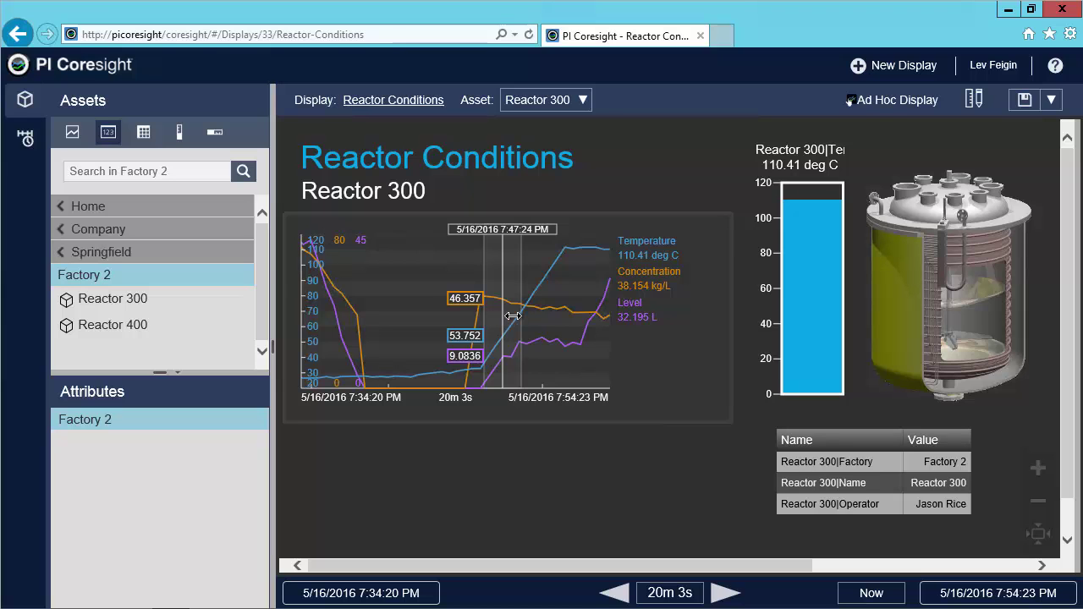
pyautogui.moveTo(514, 315); pyautogui.dragTo(545, 312)
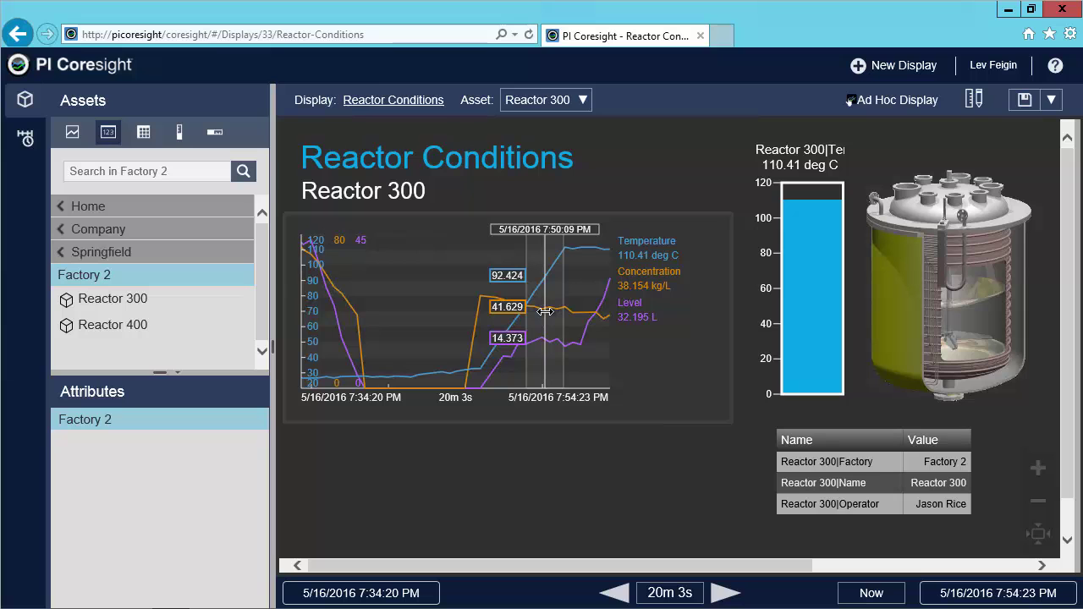